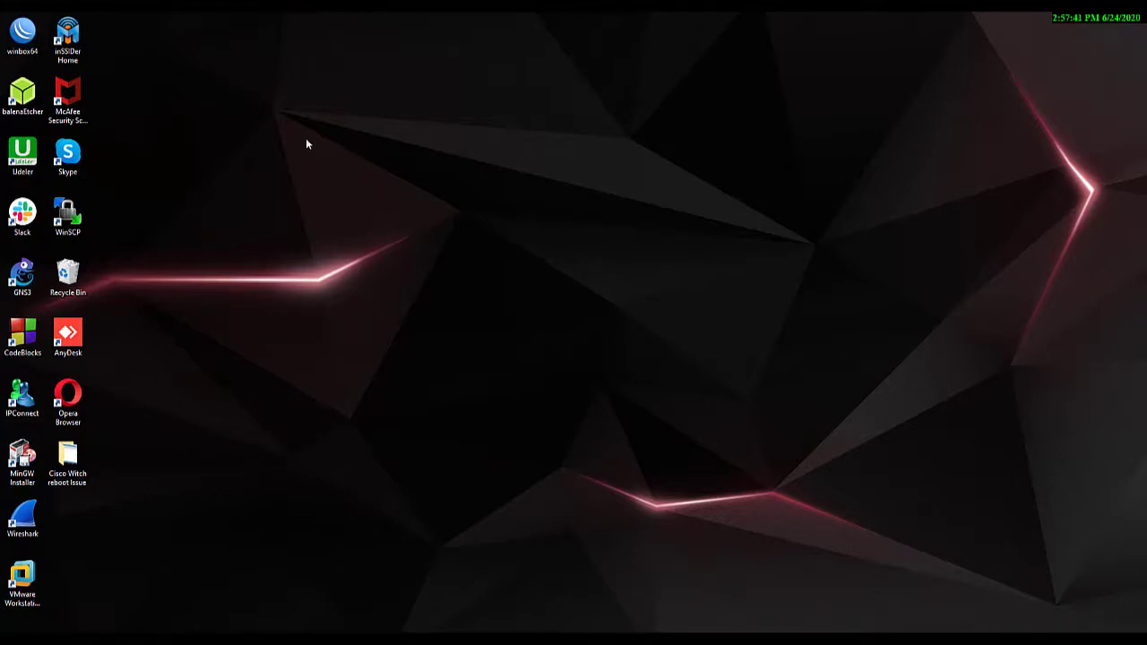
right_click(273, 109)
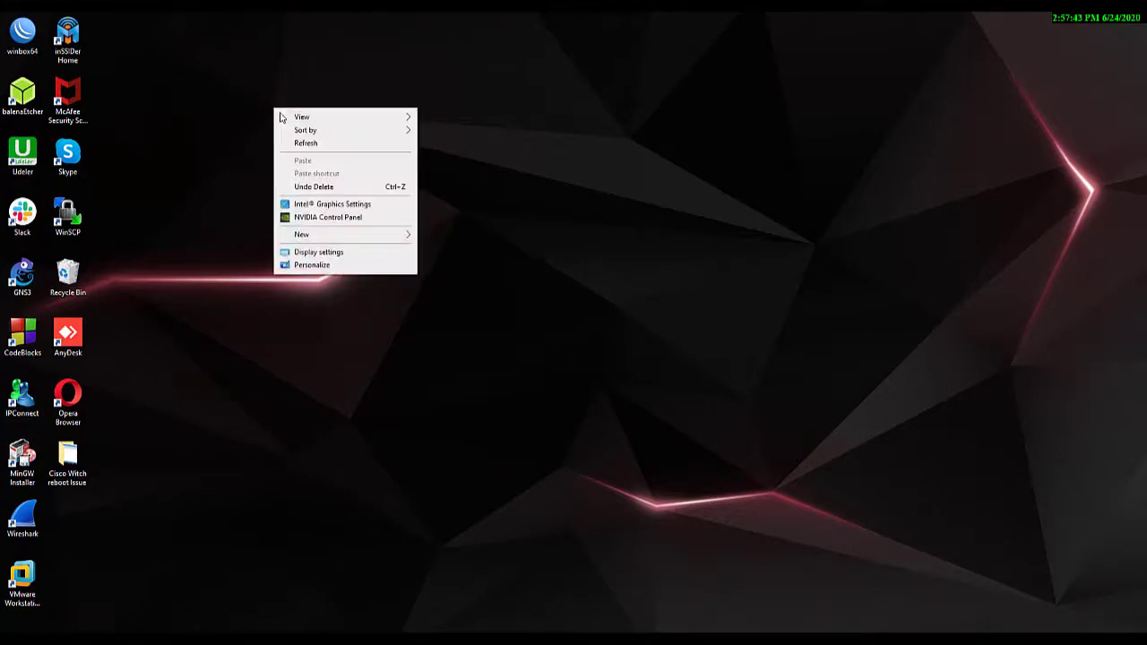
left_click(307, 149)
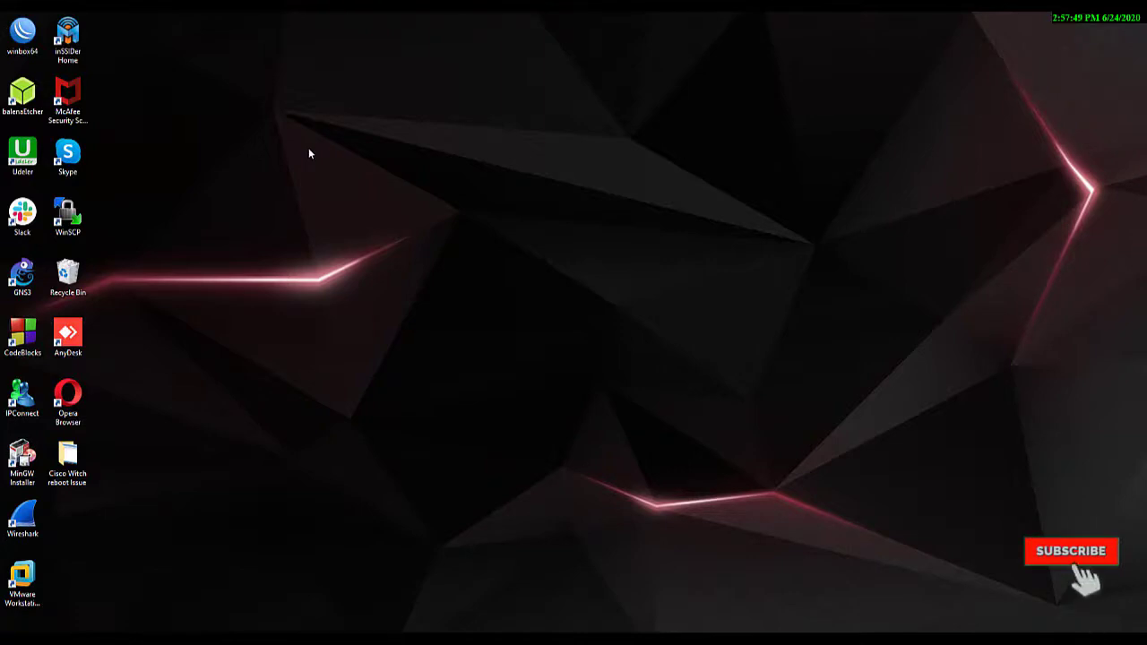
right_click(309, 151)
left_click(350, 183)
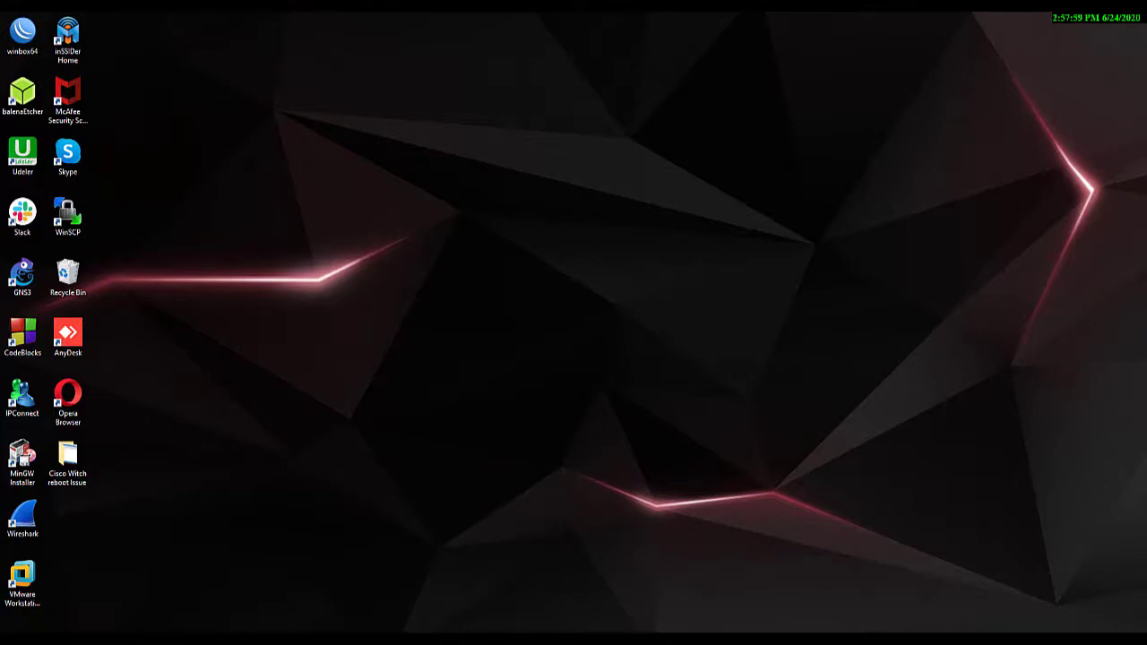
Switch to the EVE topology in the browser and examine the link between the Net cloud and the Mikrotik router.
left_click(728, 541)
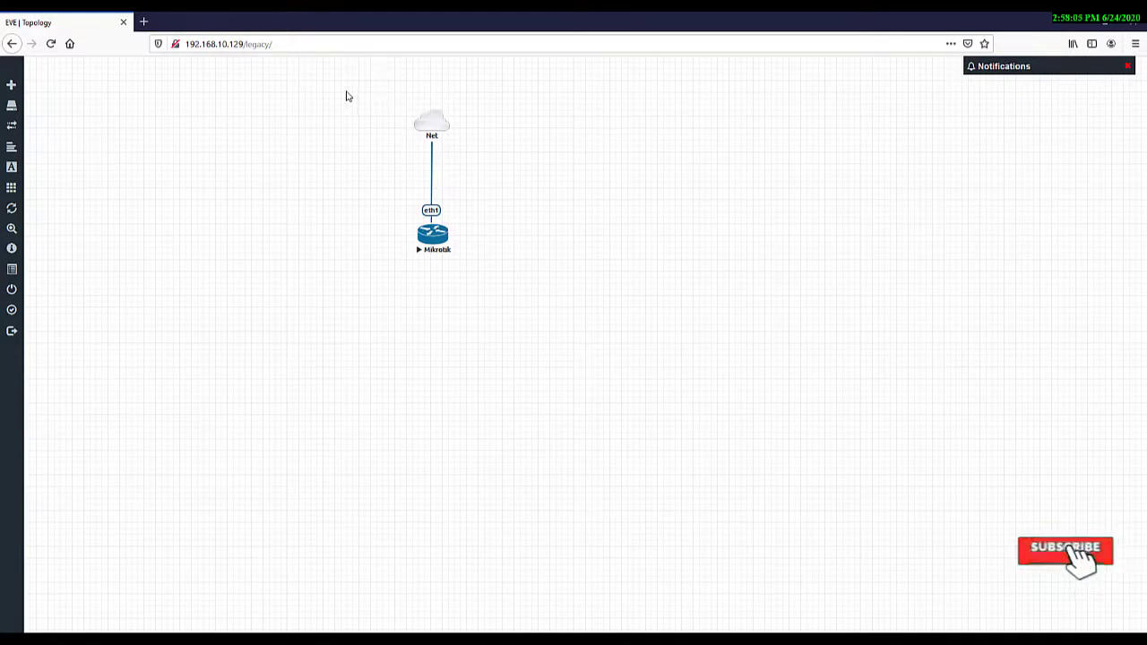
left_click_drag(345, 93, 532, 304)
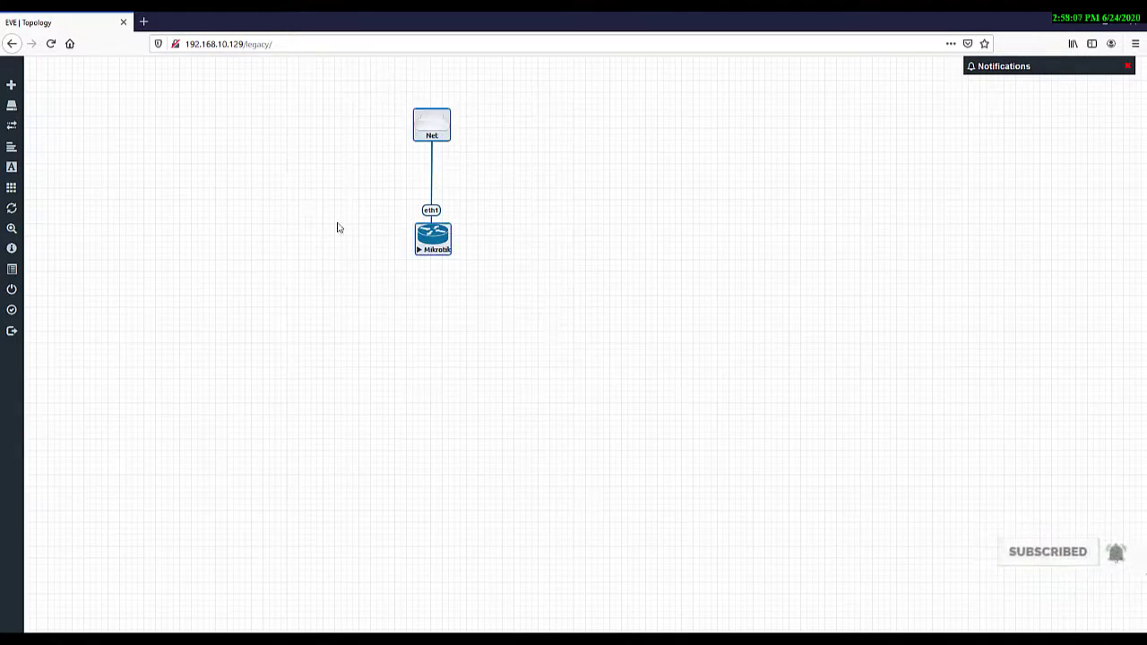
left_click(361, 189)
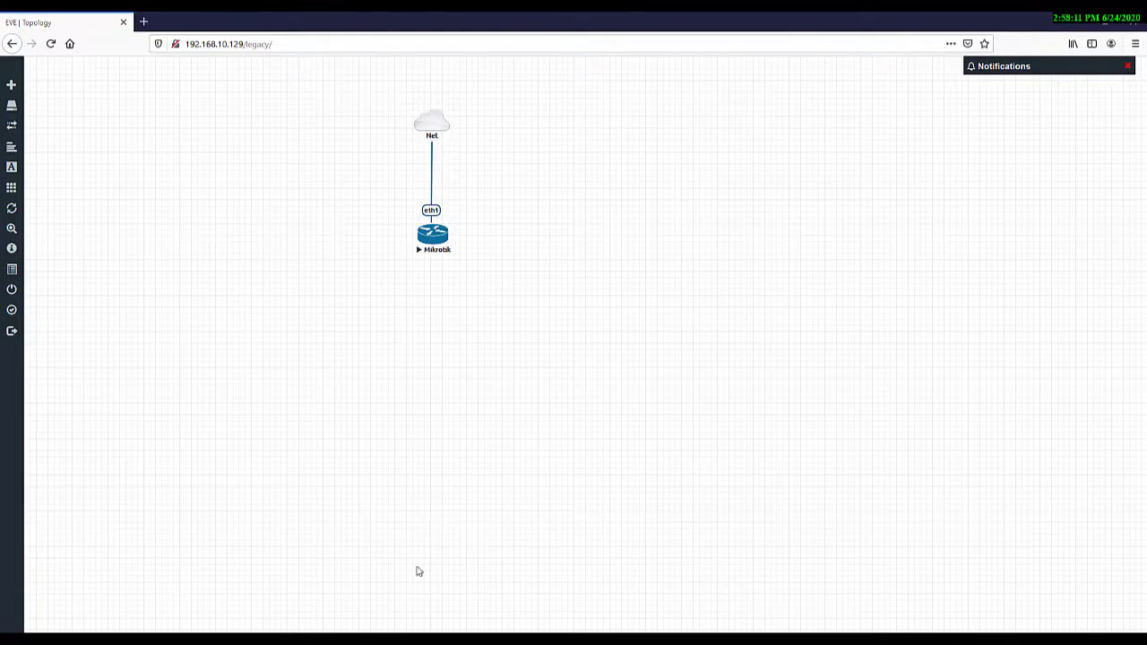
Launch winbox64 from the Downloads folder and close the folder window.
key("super+e")
left_click(353, 201)
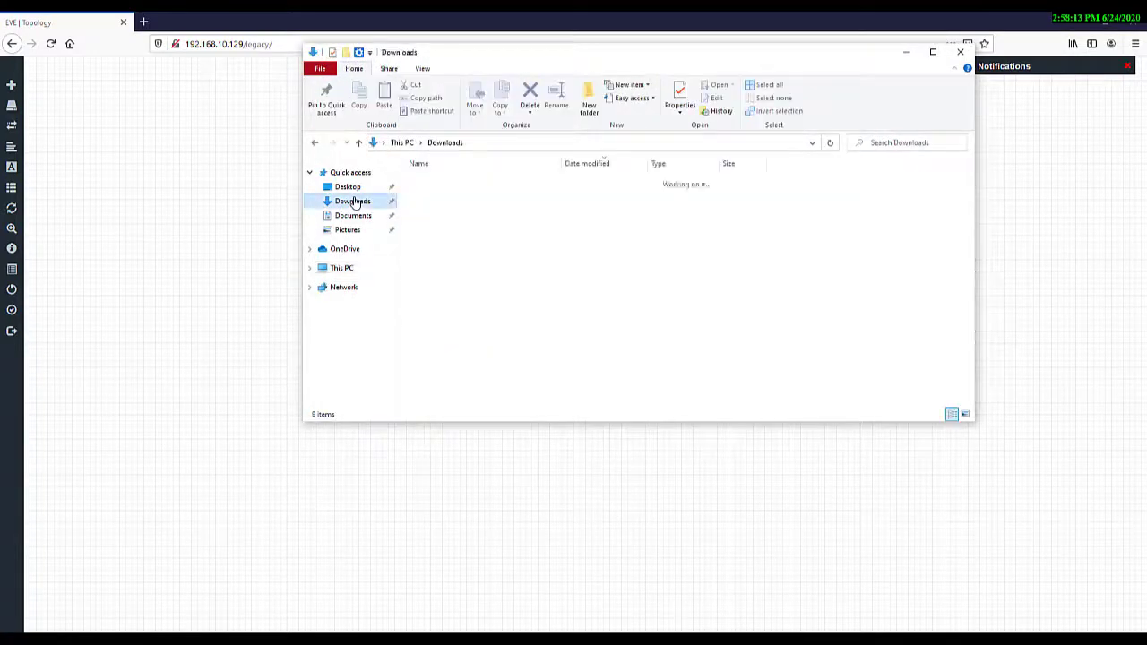
left_click(454, 384)
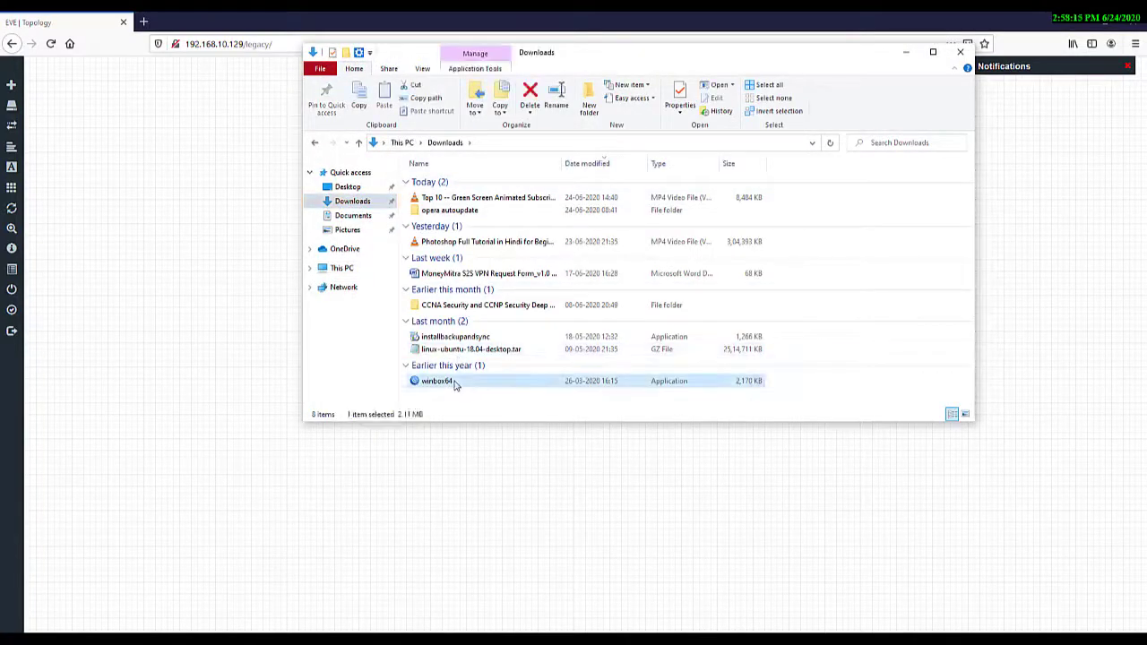
double_click(454, 384)
left_click(959, 51)
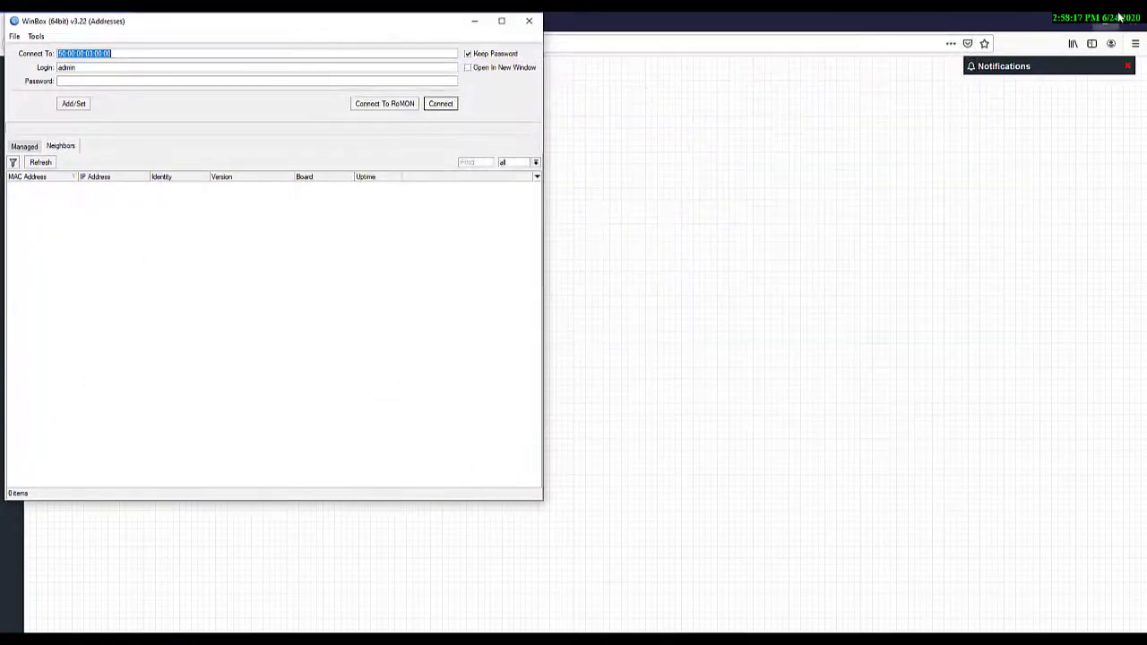
Clear the other windows from behind WinBox and connect to the discovered MikroTik neighbor by its MAC address as admin.
left_click(1090, 21)
left_click(1089, 22)
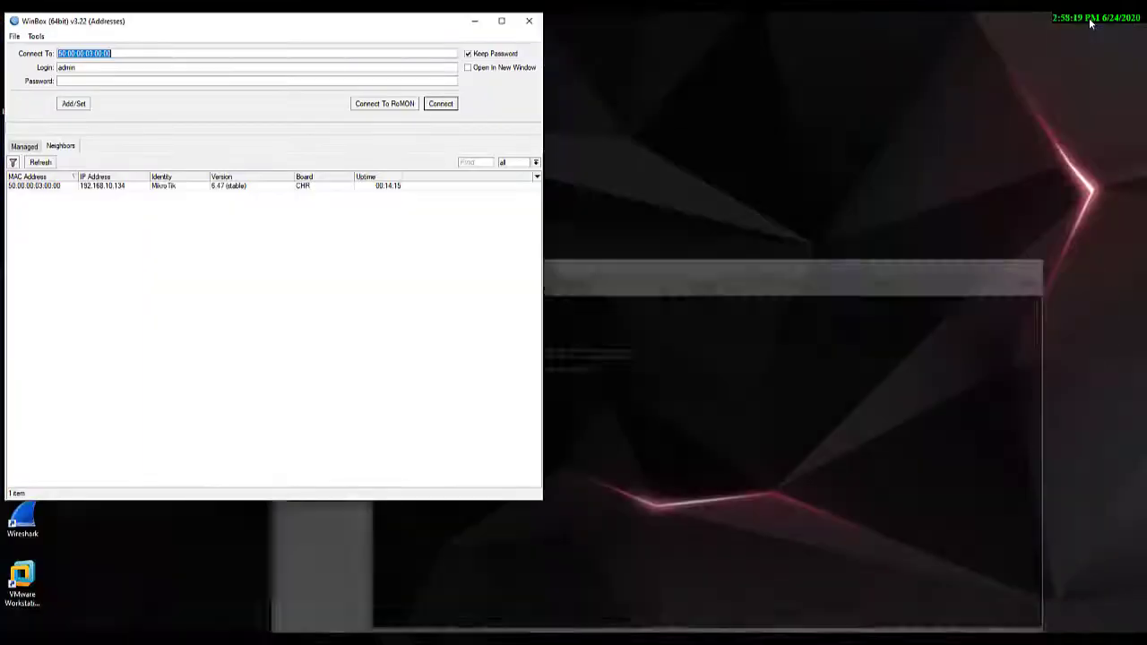
left_click_drag(259, 32, 625, 106)
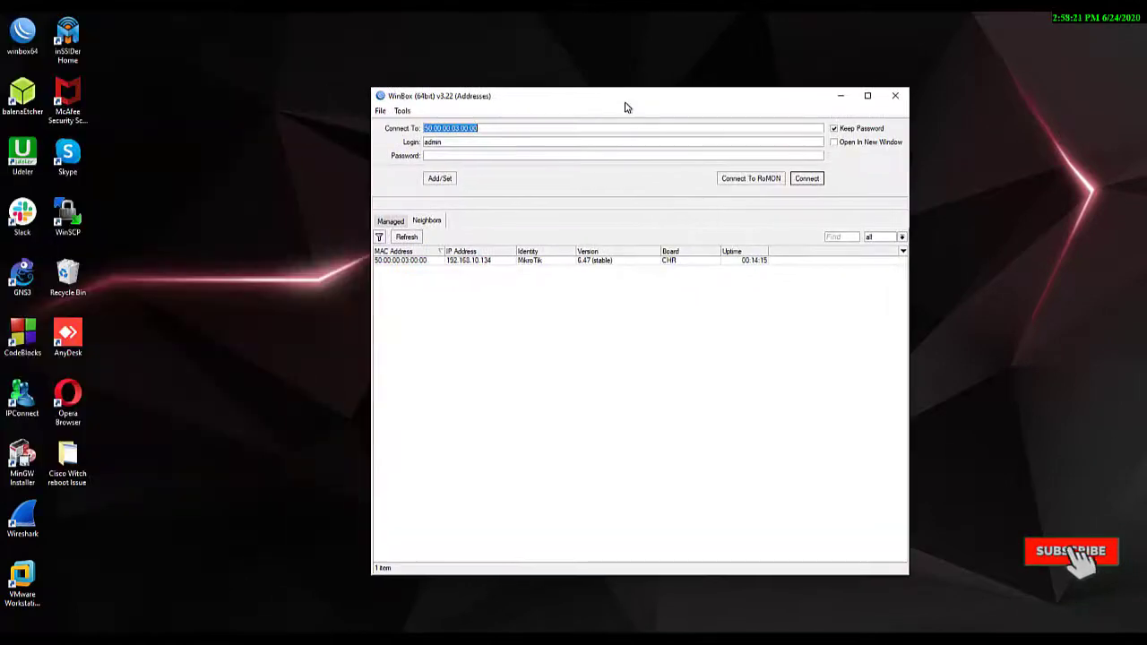
left_click(409, 260)
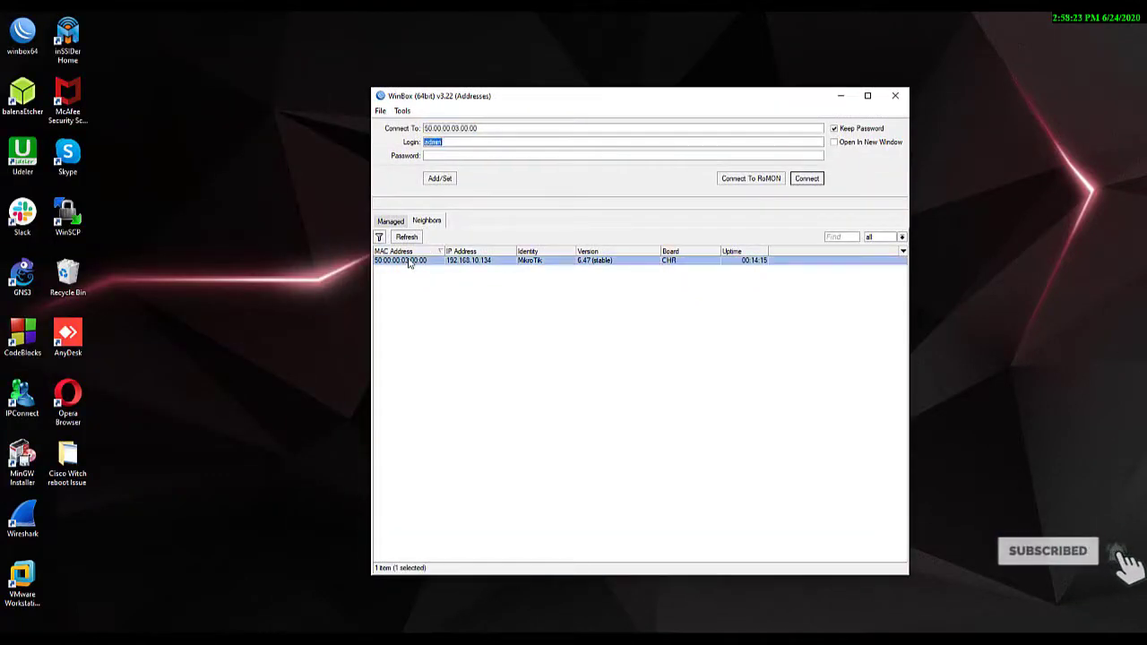
key("Return")
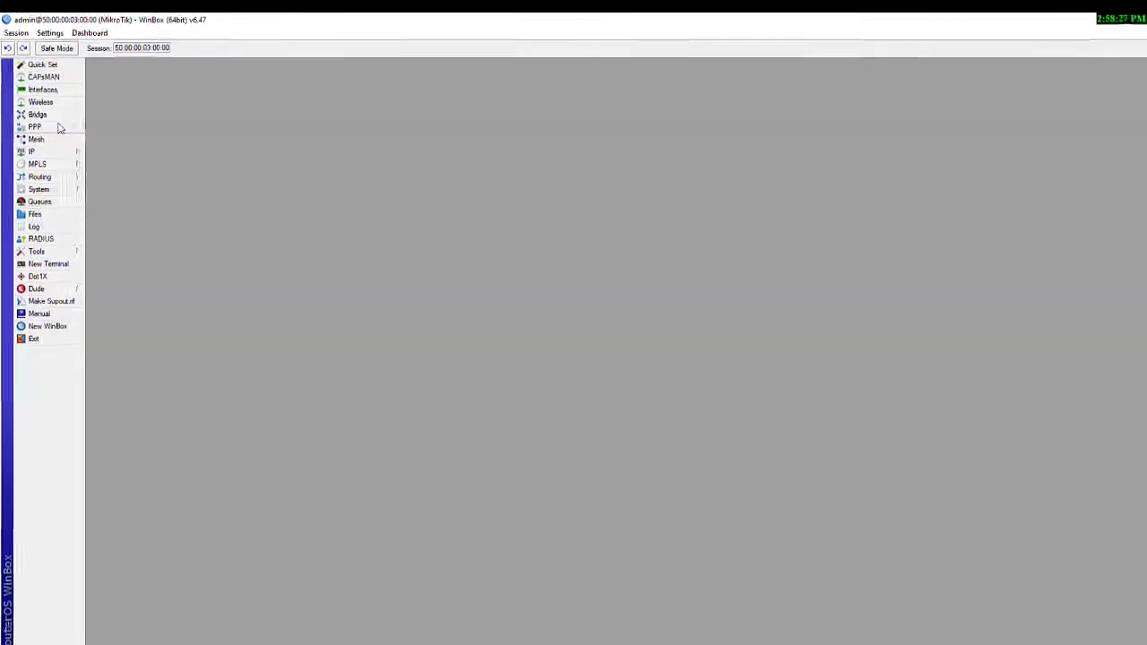
Start a new backup from the router's file list and name it 1st_backup.
left_click(68, 294)
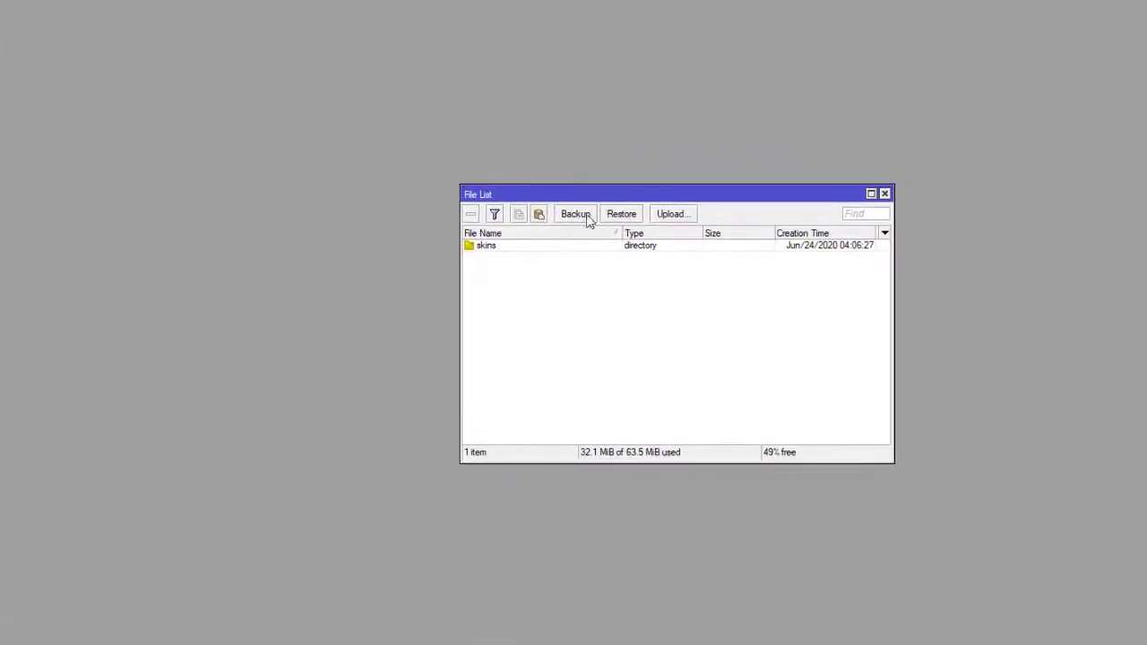
left_click(575, 215)
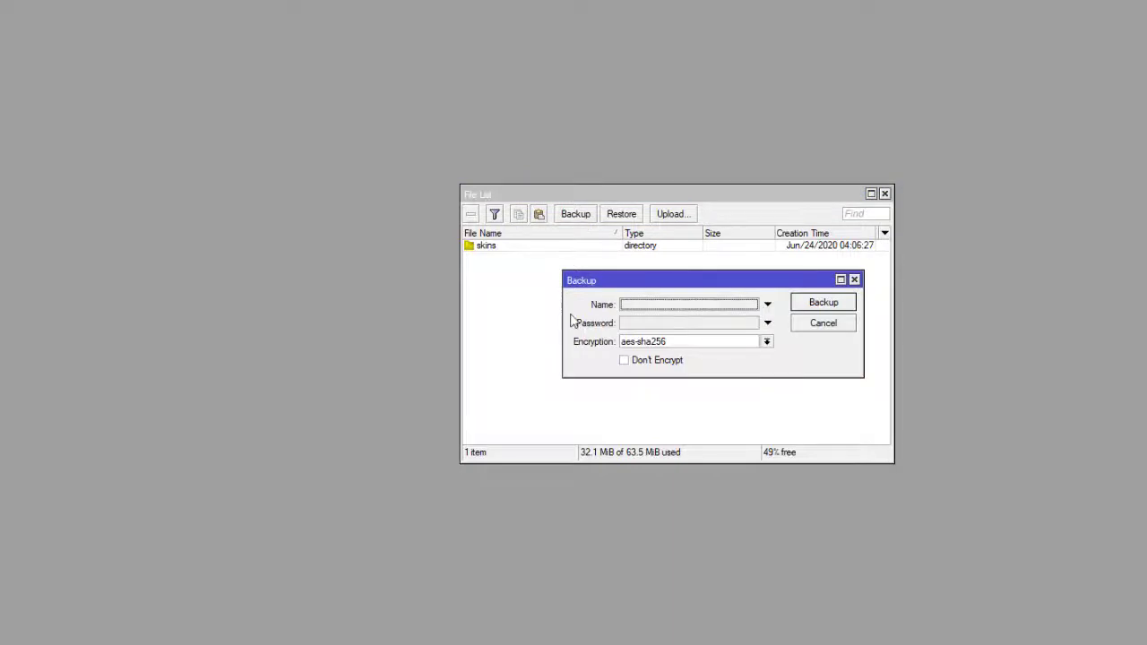
left_click(649, 310)
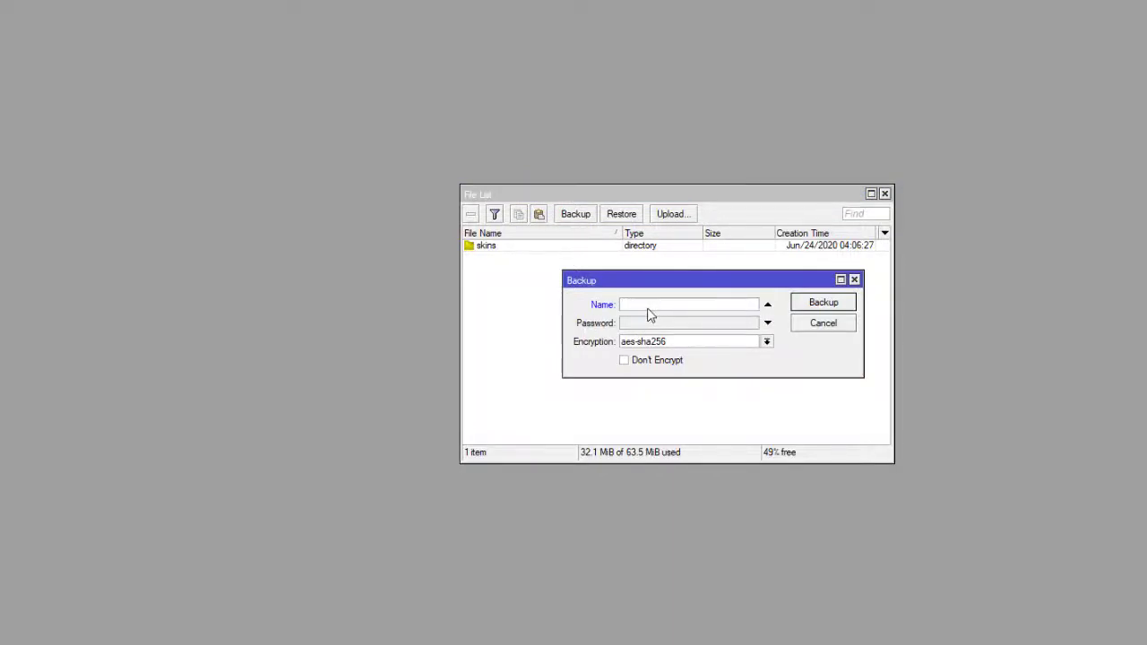
type("1st_")
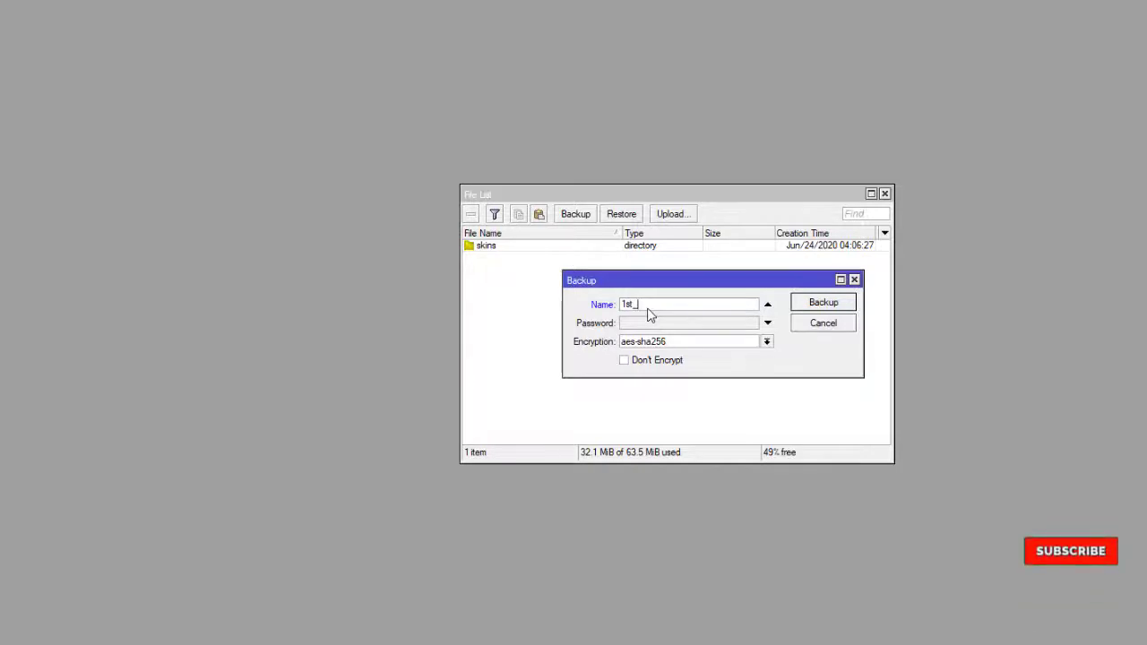
type("backup")
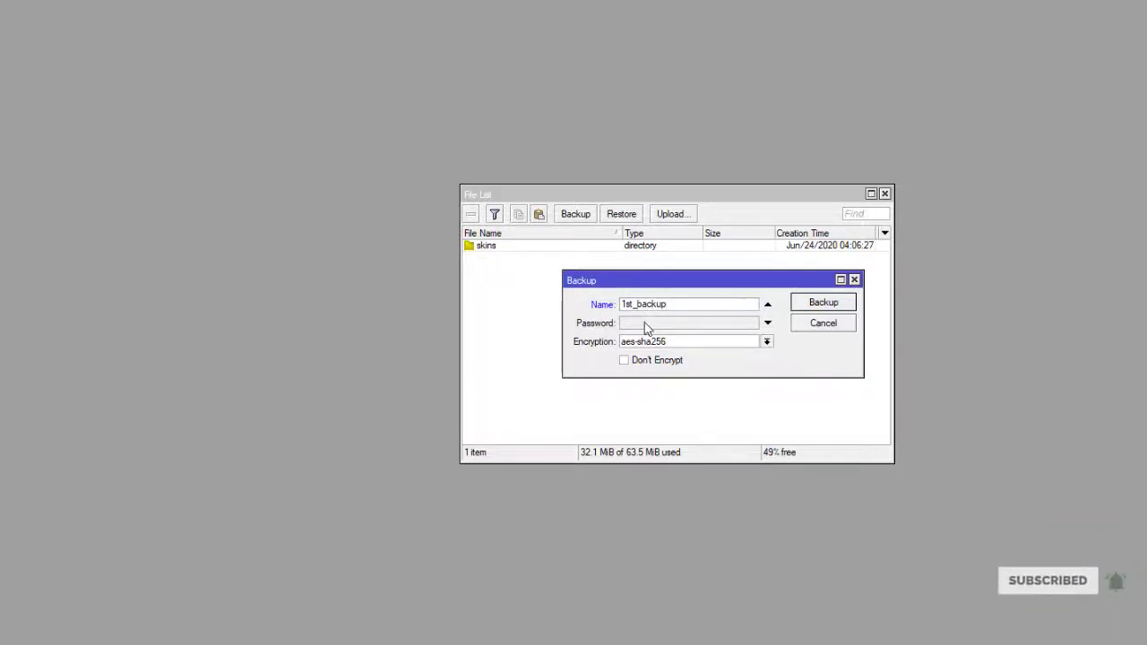
Enter a password for the backup, keep aes-sha256 encryption, and create the backup file.
left_click(647, 328)
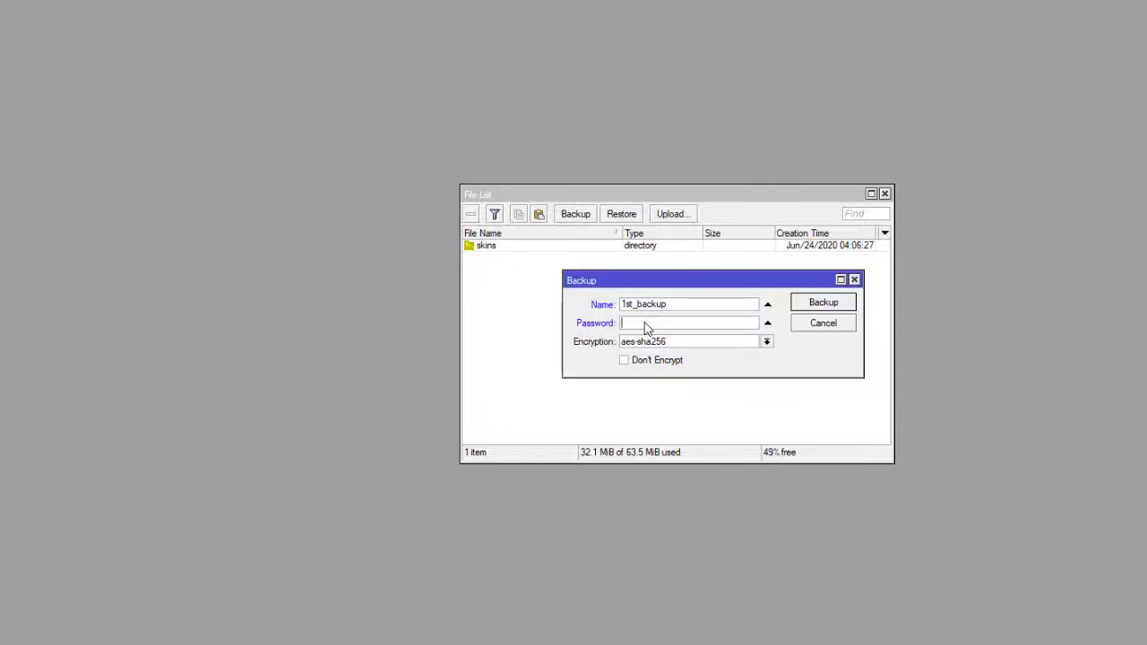
left_click(767, 325)
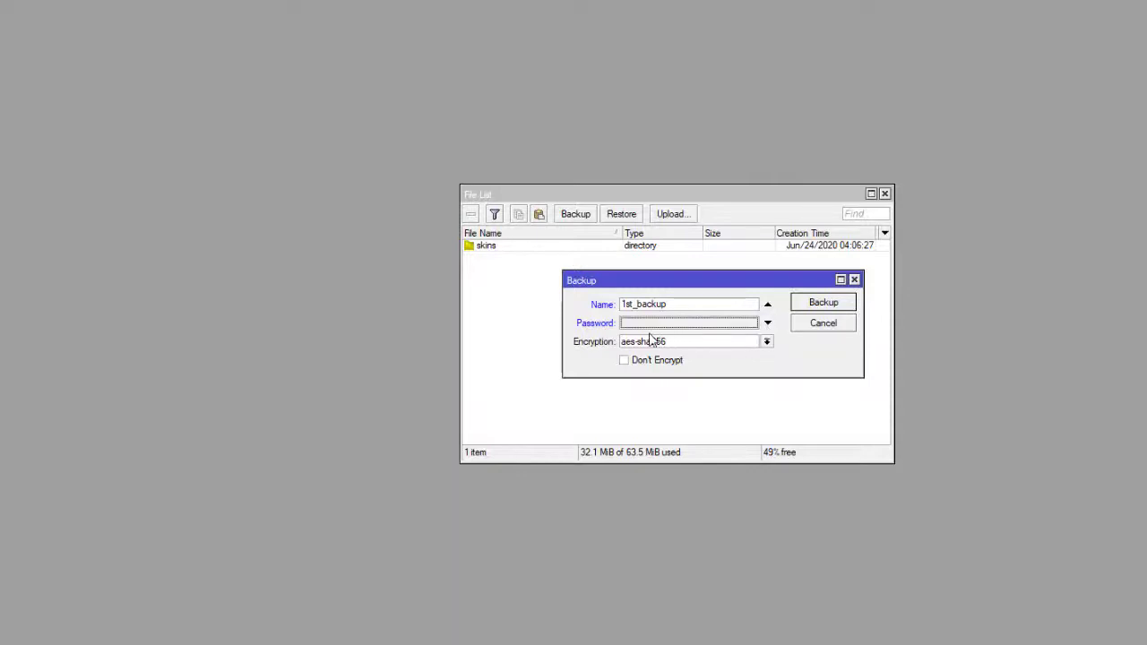
left_click(709, 319)
type("******")
left_click(818, 307)
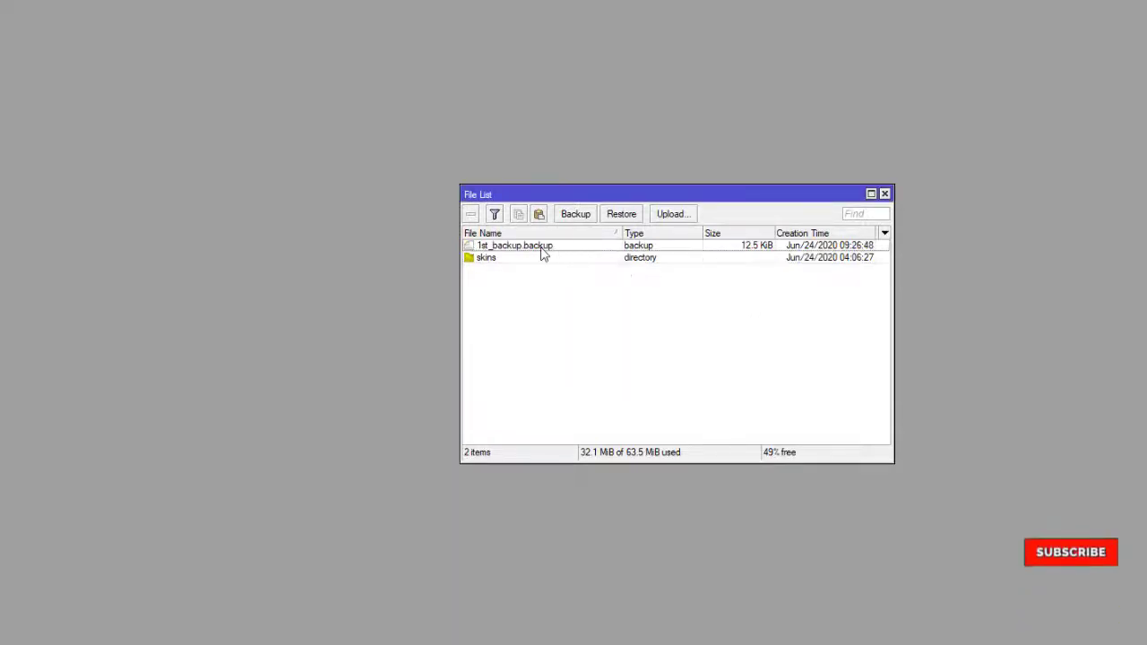
Download 1st_backup.backup from the router's file list to the Desktop folder.
left_click(541, 250)
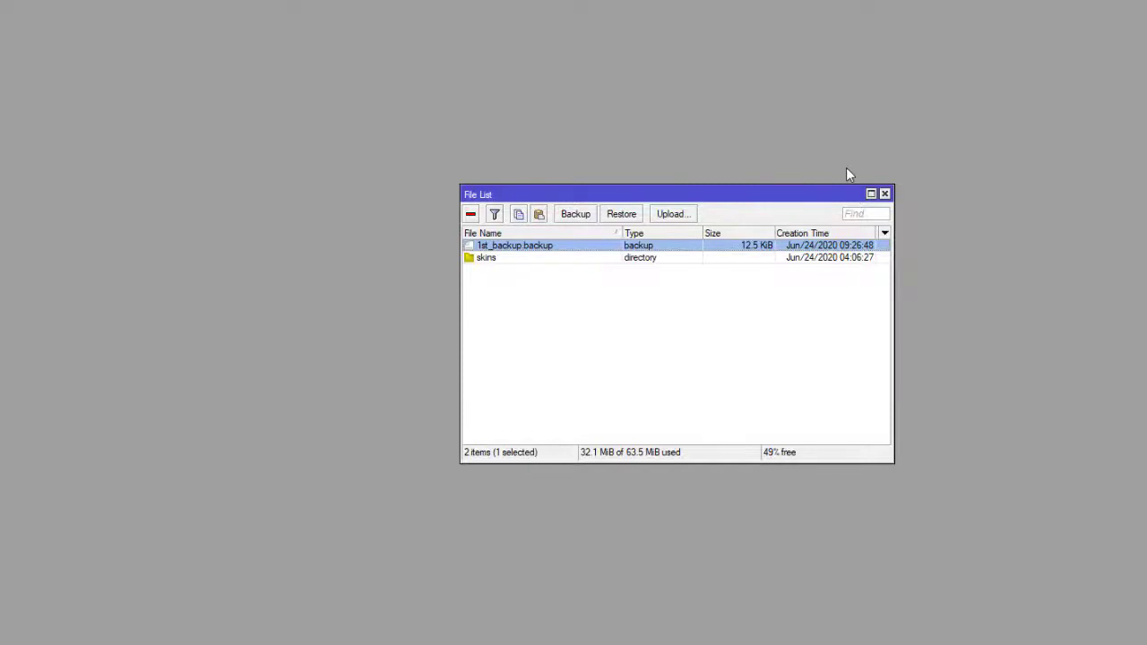
right_click(541, 250)
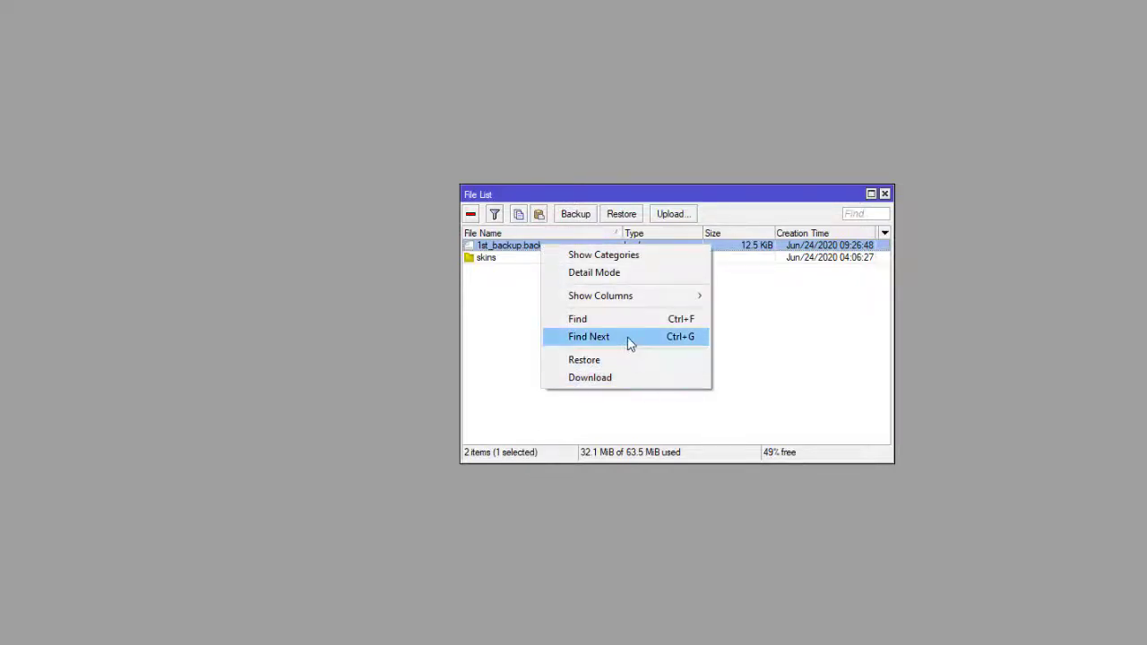
left_click(602, 378)
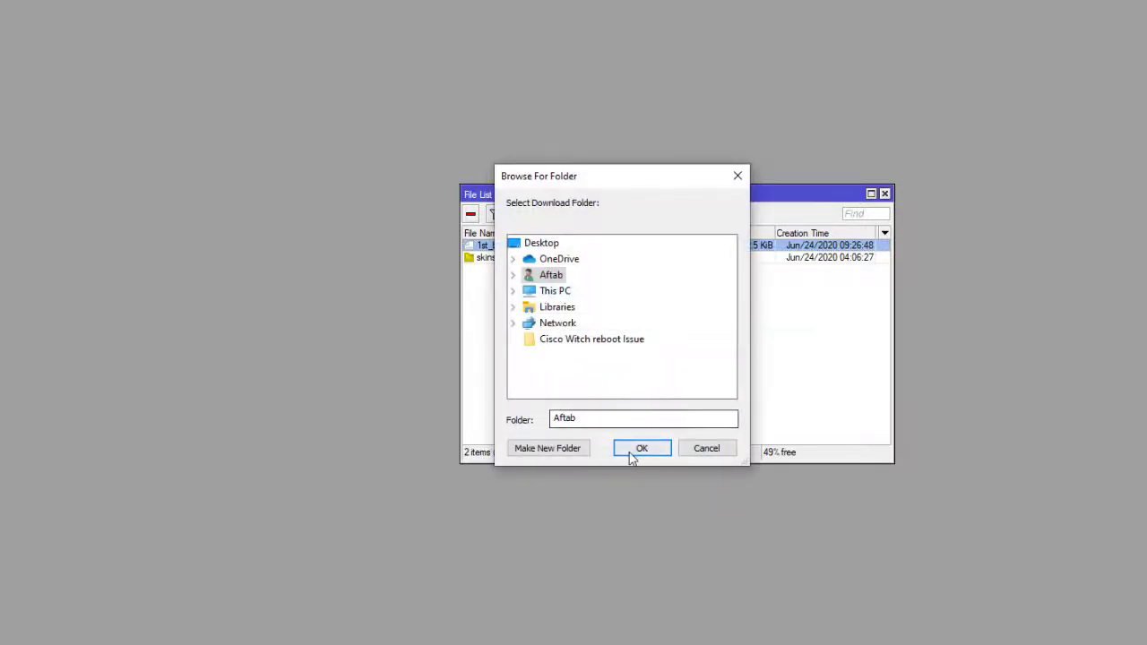
left_click(537, 244)
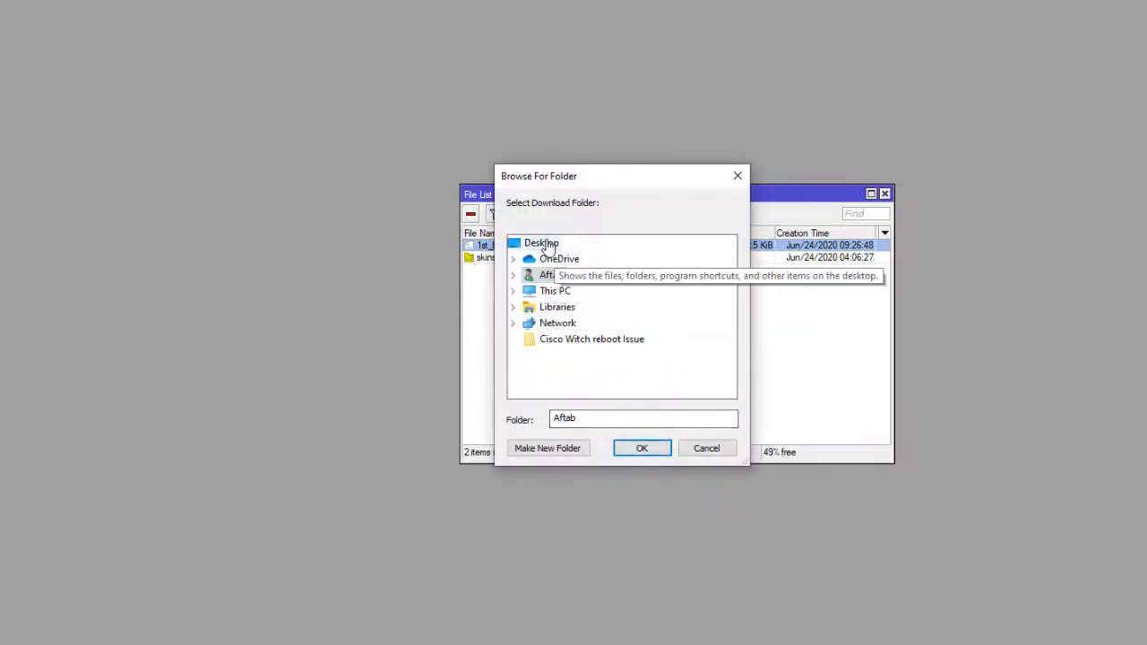
left_click(643, 448)
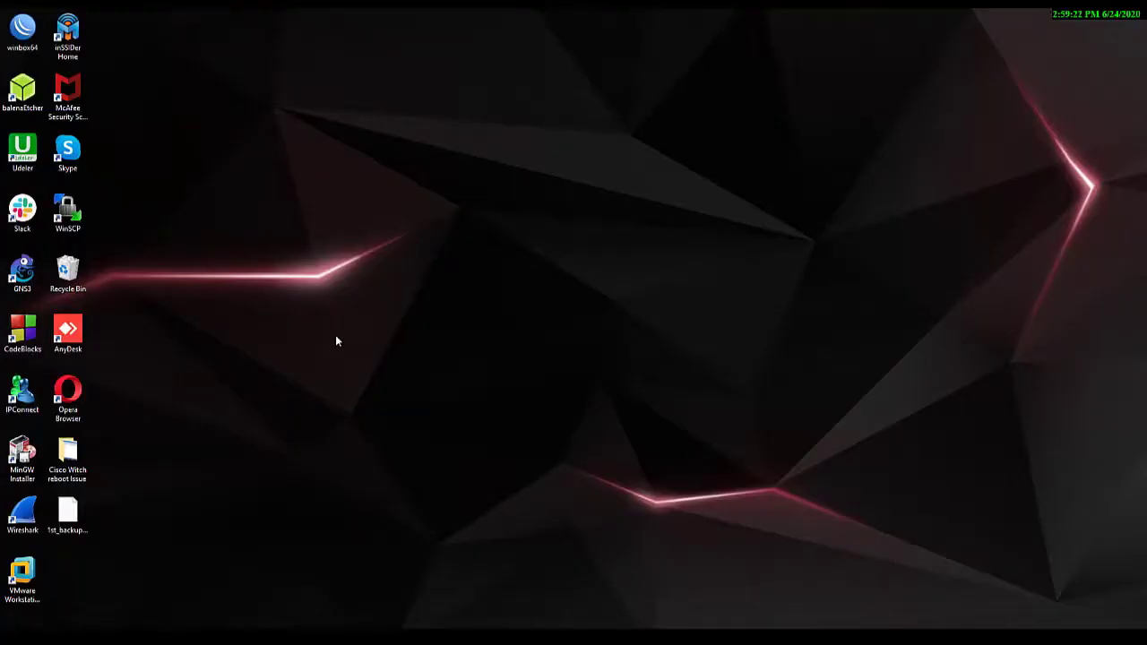
Refresh the desktop to check for the downloaded backup file, return to WinBox and close the file list.
right_click(336, 341)
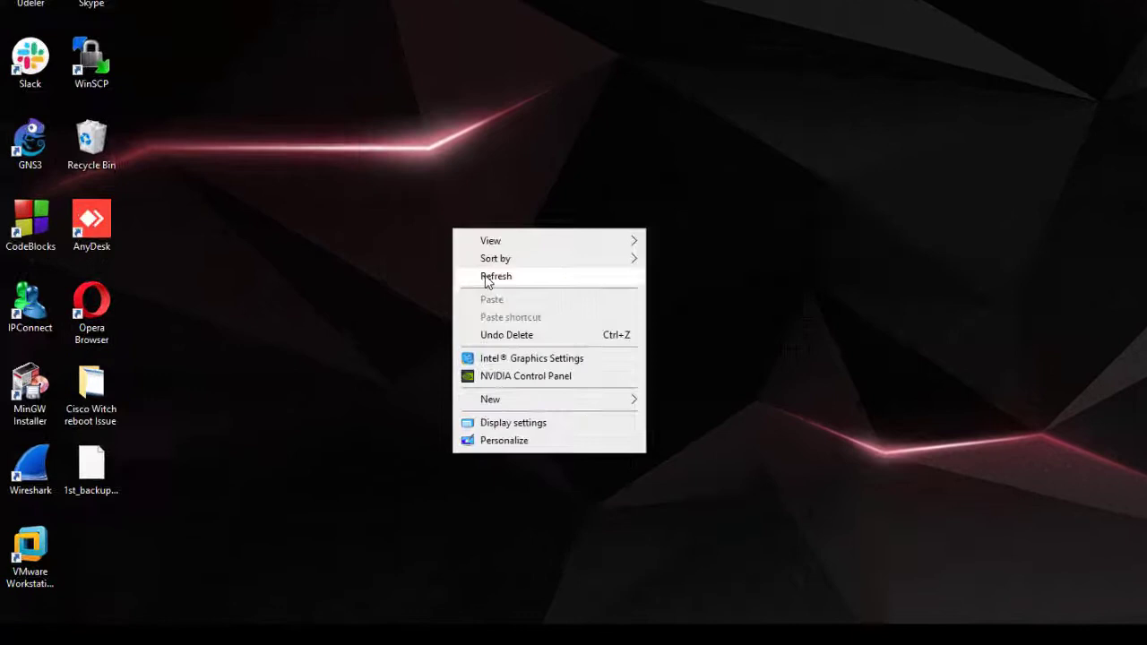
left_click(367, 368)
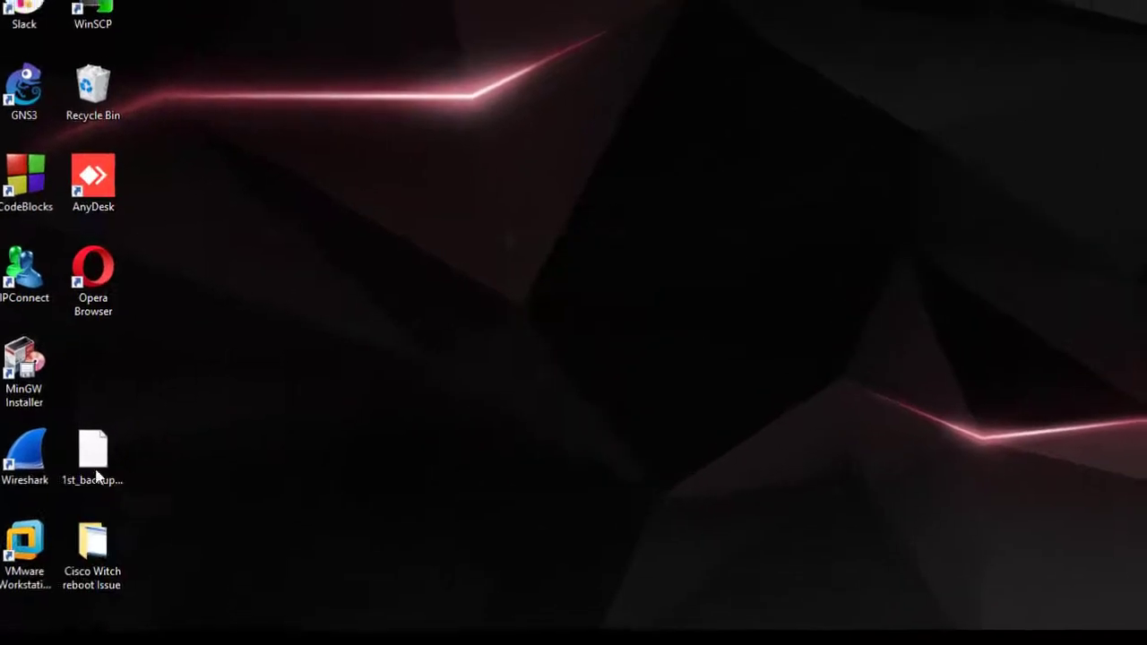
left_click_drag(454, 133, 409, 87)
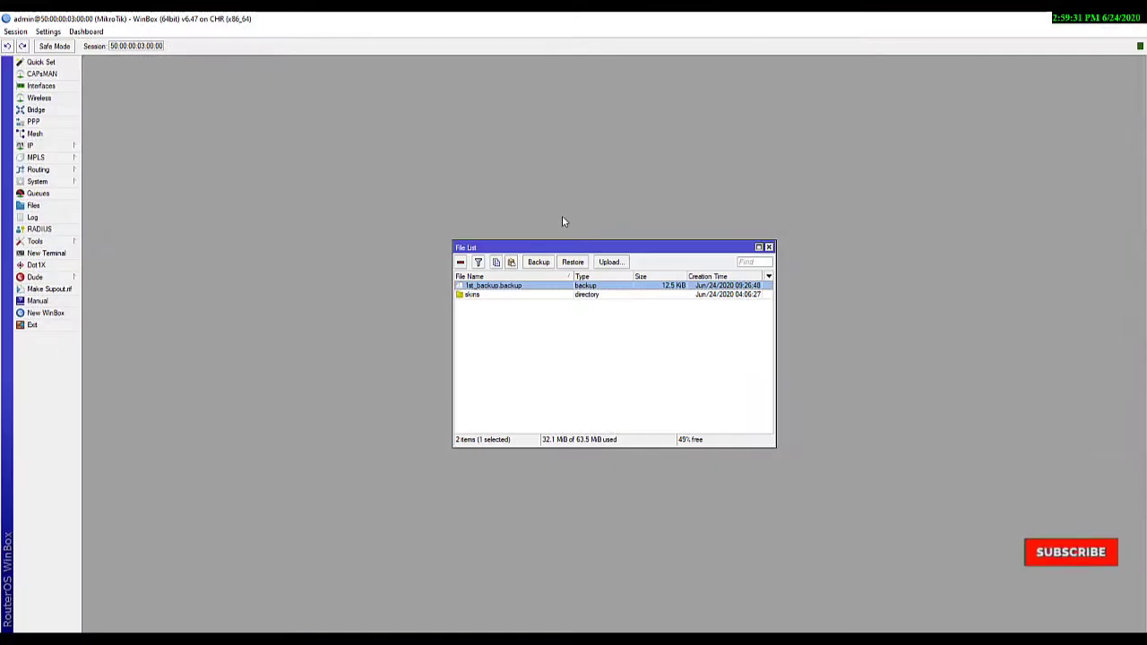
key("Escape")
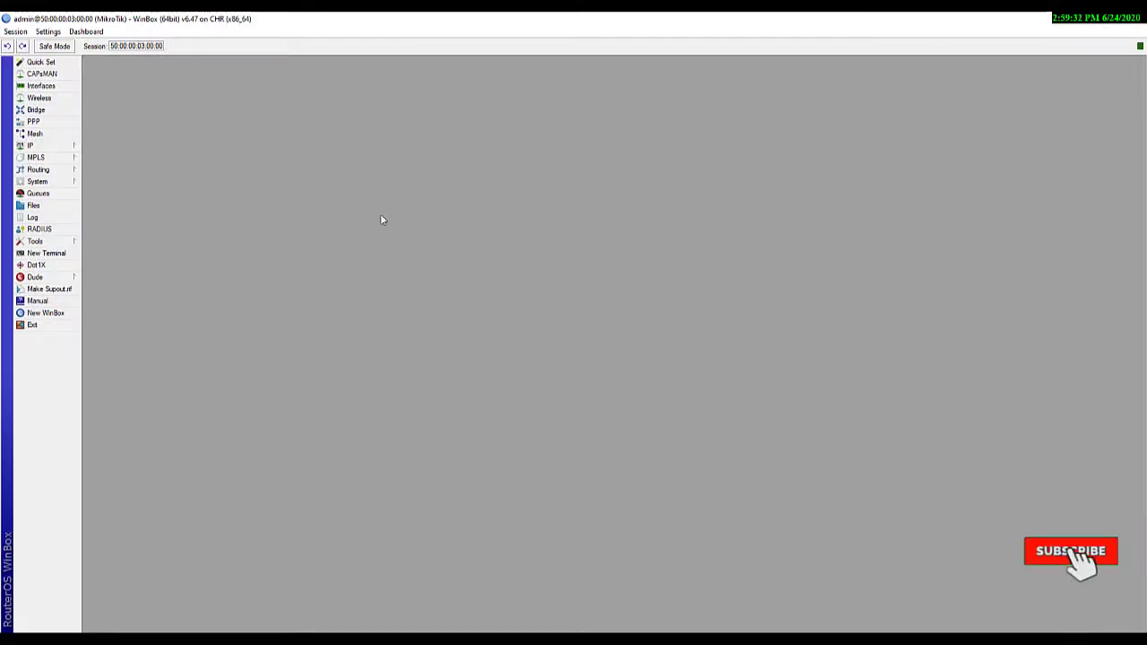
Open the router's DHCP client list and review the ether1, ether2 and ether3 entries, moving the window out of the way.
left_click(55, 145)
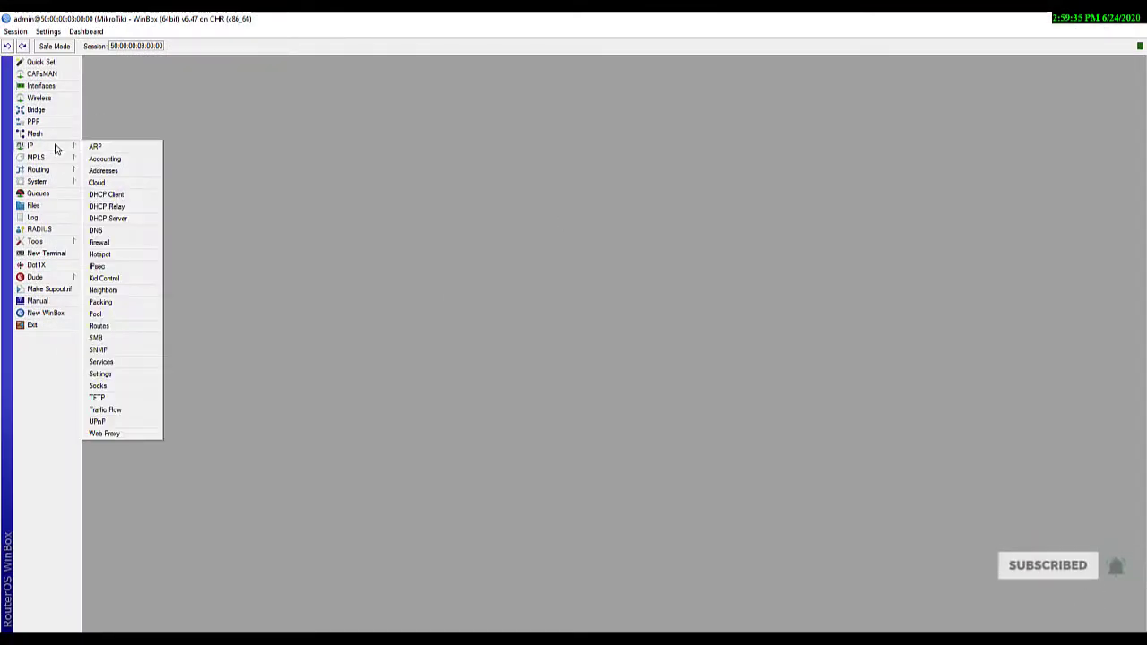
left_click(124, 198)
left_click(210, 185)
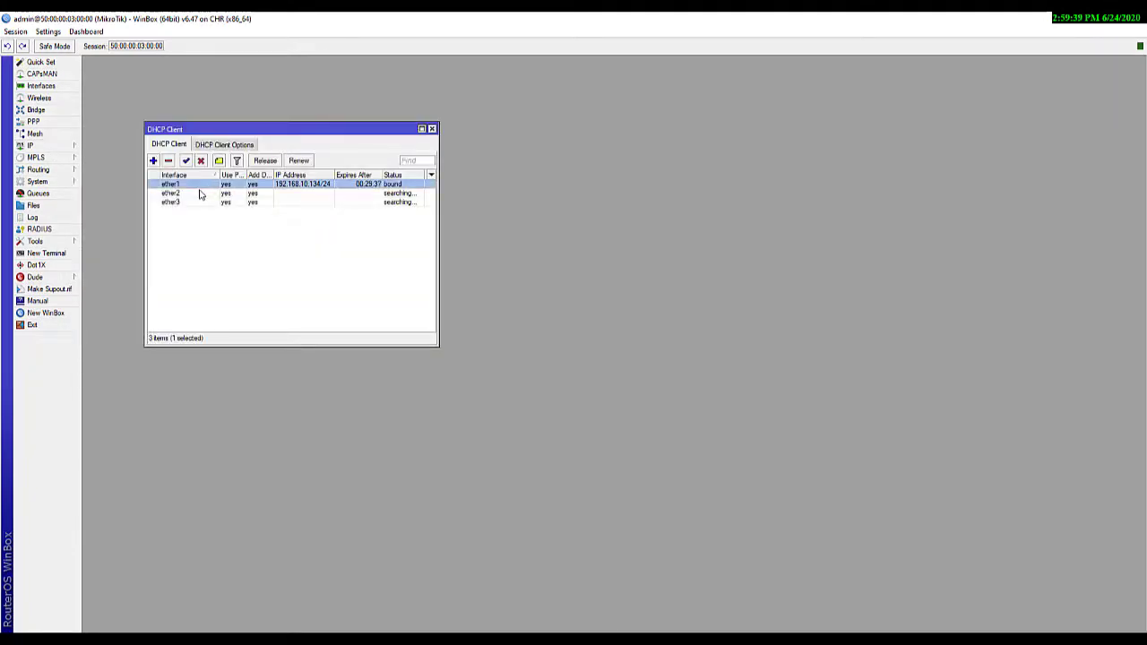
left_click(200, 194)
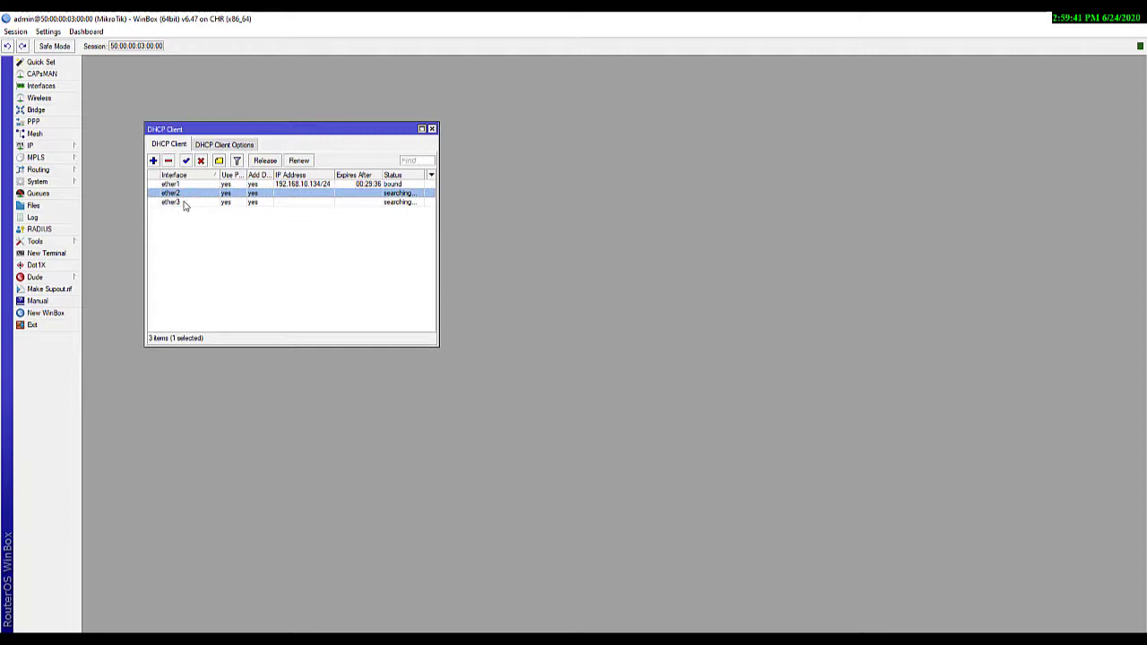
left_click(183, 203)
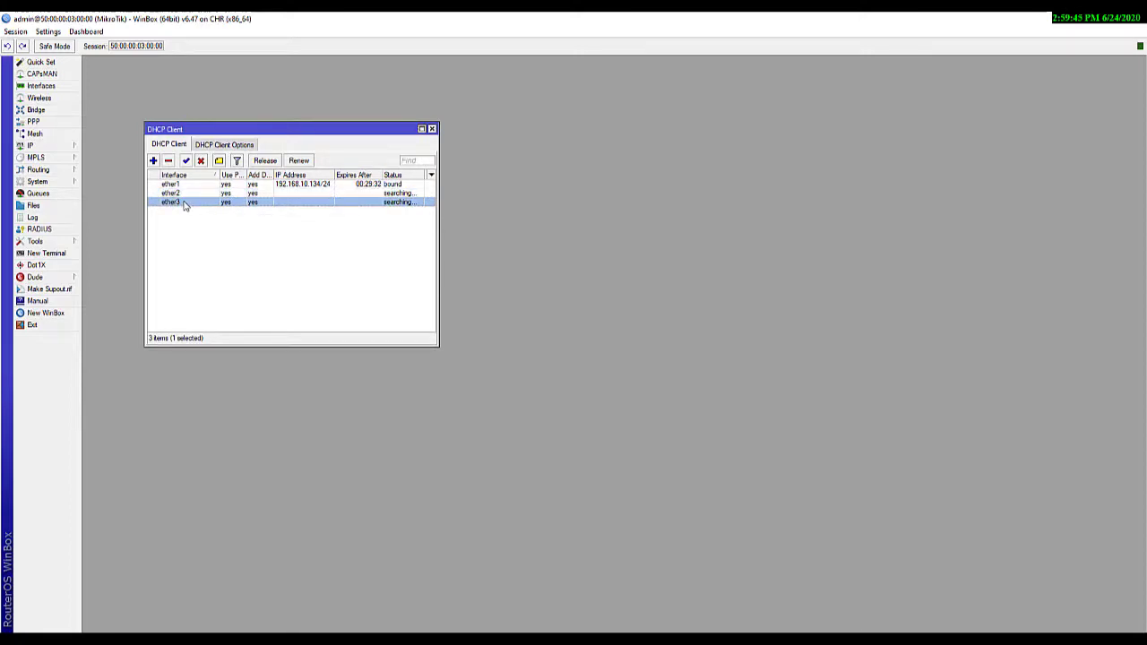
left_click_drag(323, 137, 260, 43)
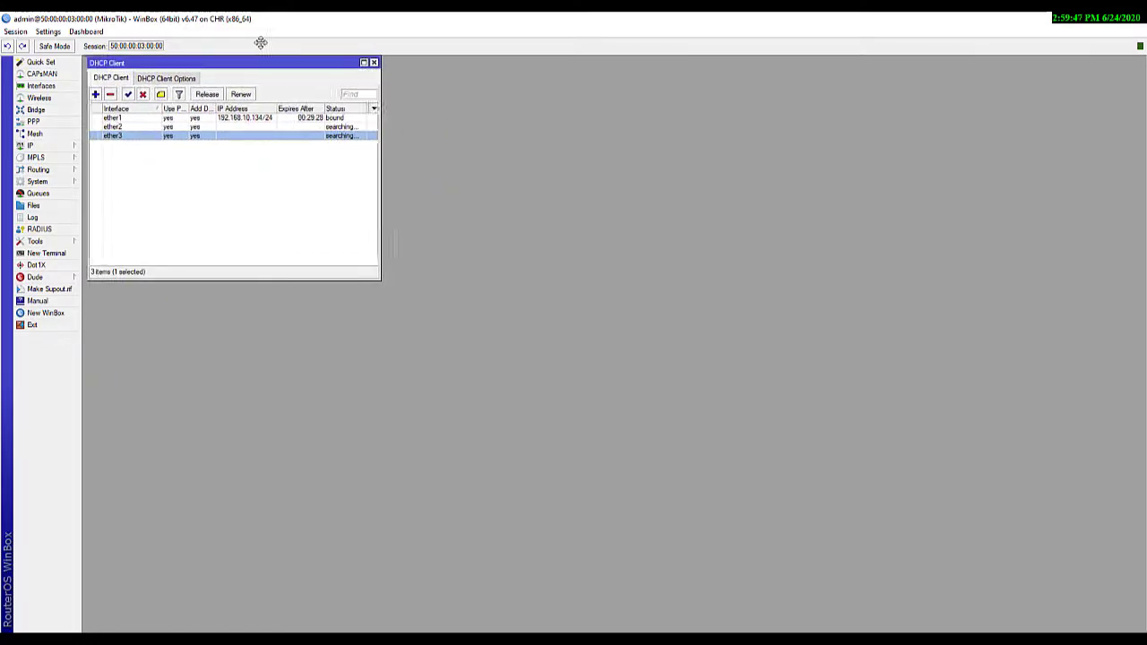
Delete 1st_backup.backup from the router's file list.
left_click(55, 181)
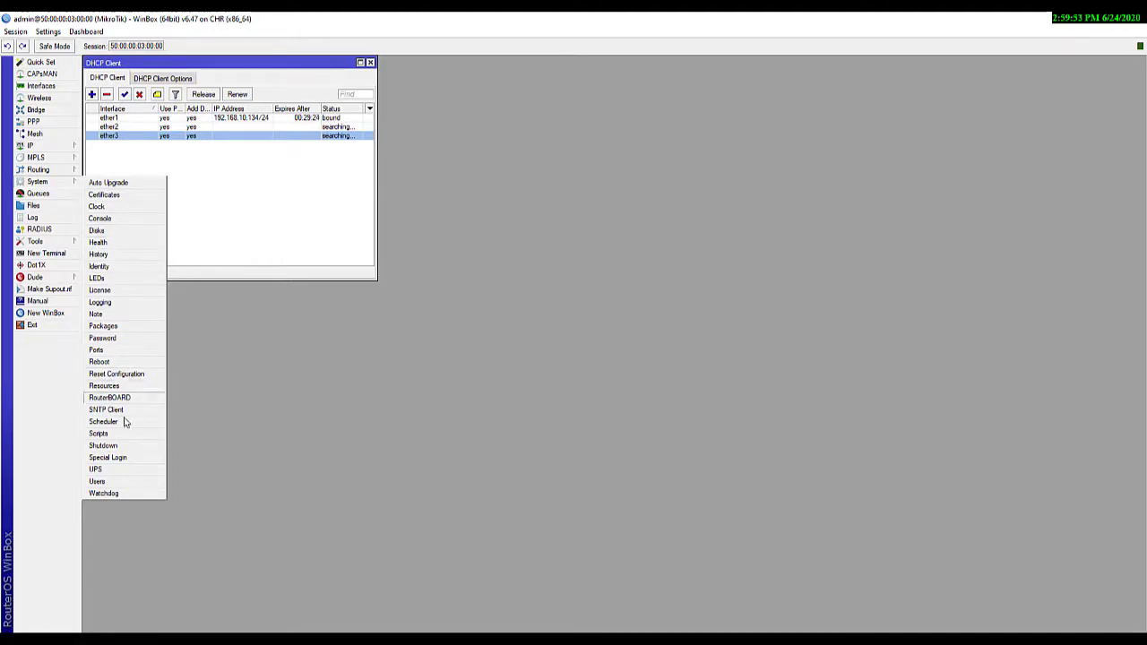
left_click(42, 207)
left_click(512, 287)
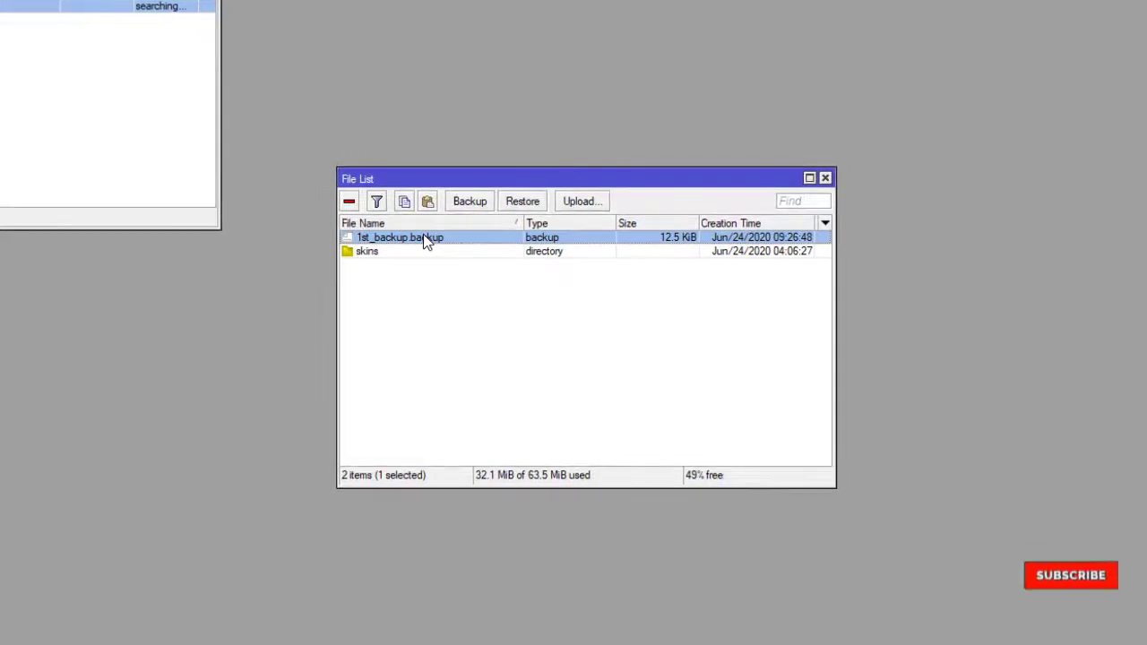
key("Delete")
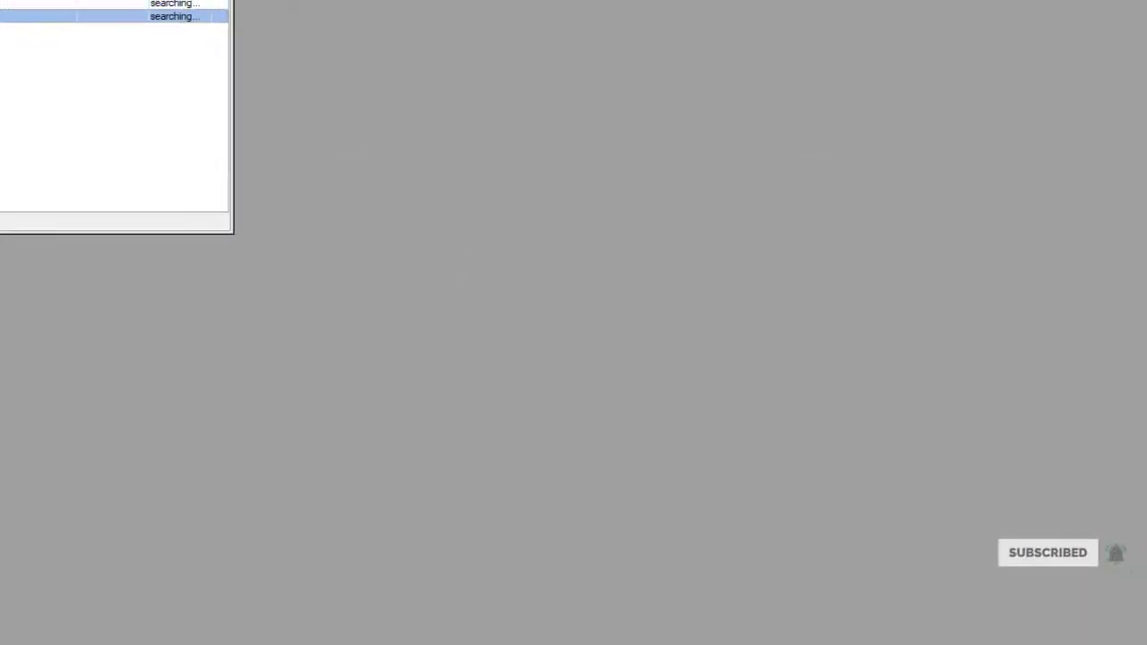
Reset the router's configuration with No Default Configuration enabled and confirm the reboot.
left_click(61, 195)
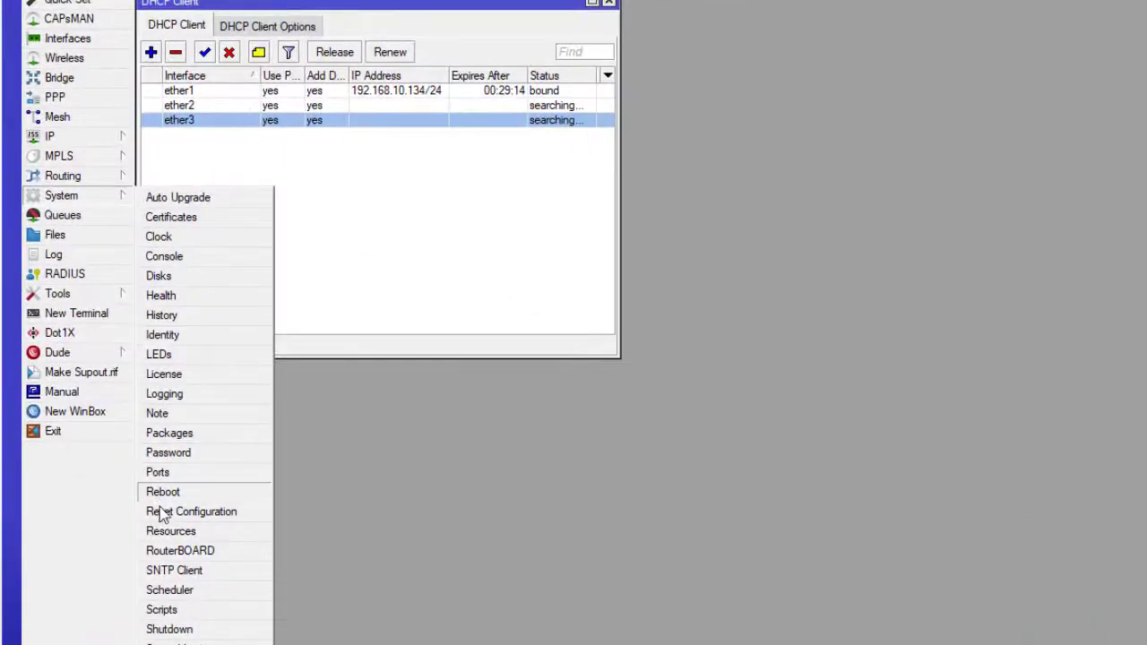
left_click(161, 511)
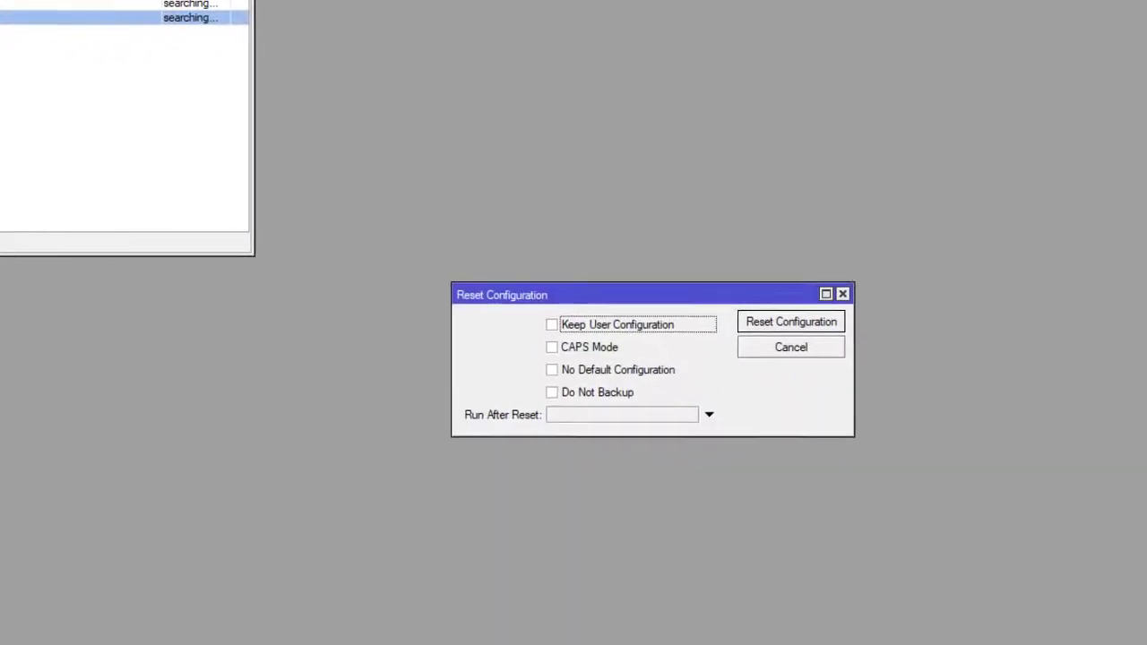
left_click(562, 377)
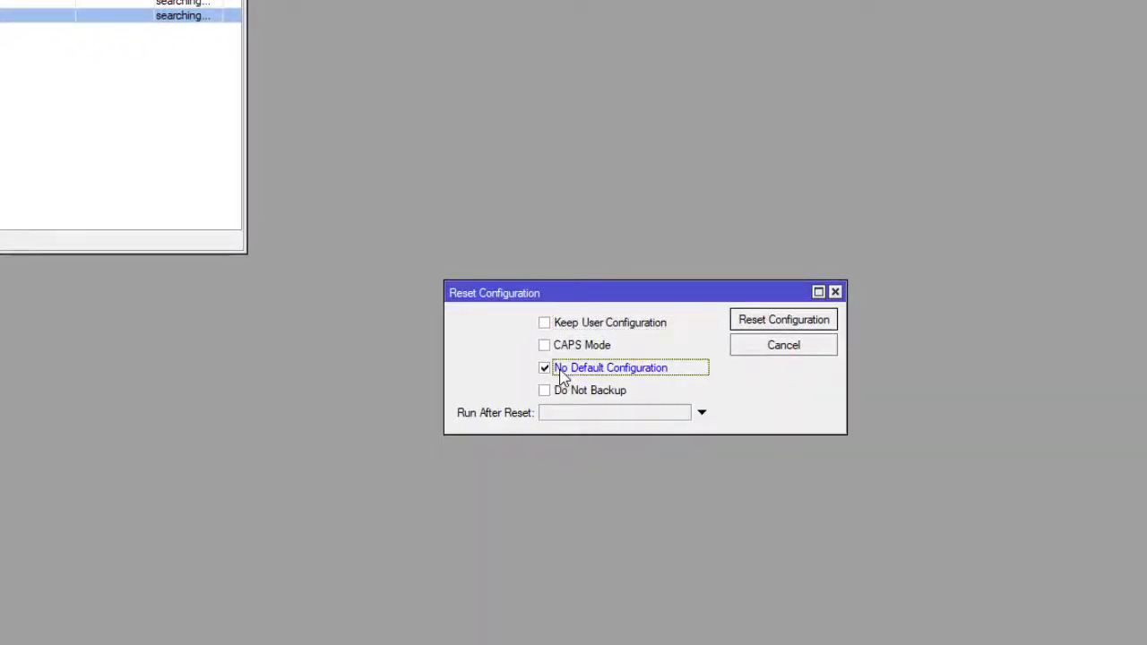
left_click(794, 326)
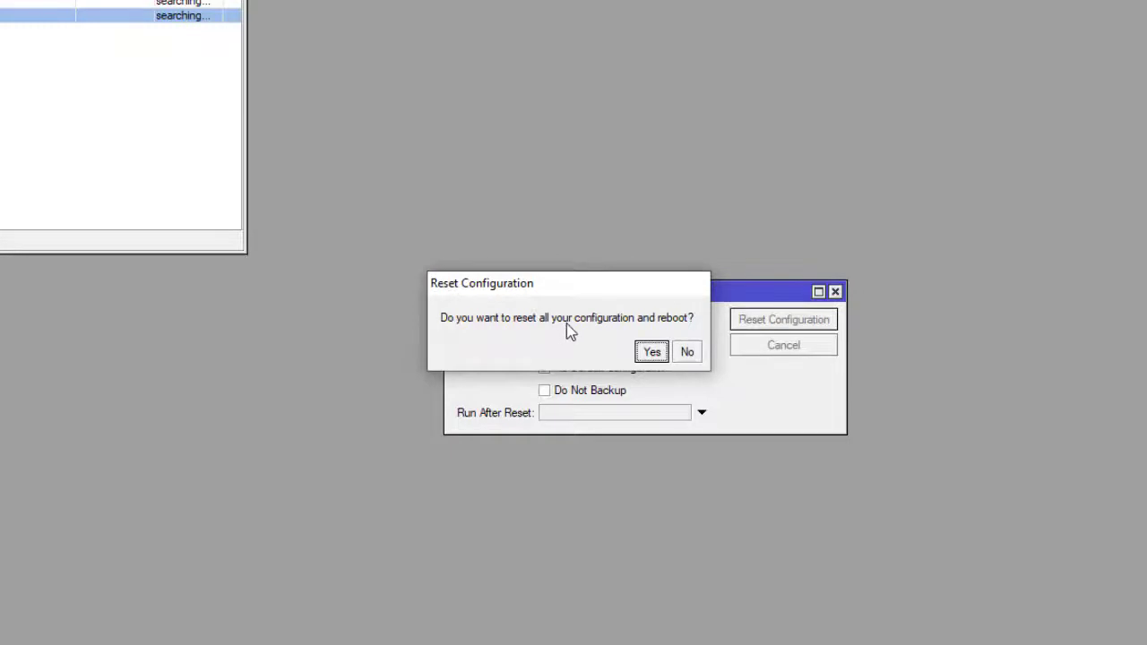
left_click(652, 352)
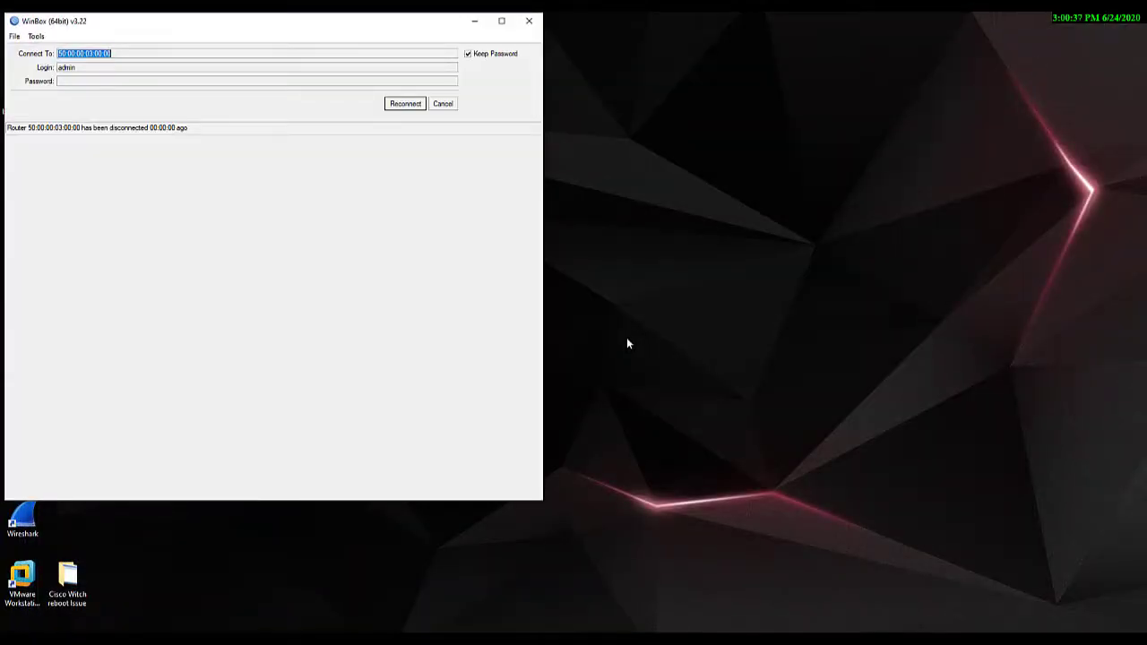
Cancel the automatic reconnection after the reset, refresh the neighbor list, and connect to the discovered MikroTik router by its MAC address.
left_click(462, 104)
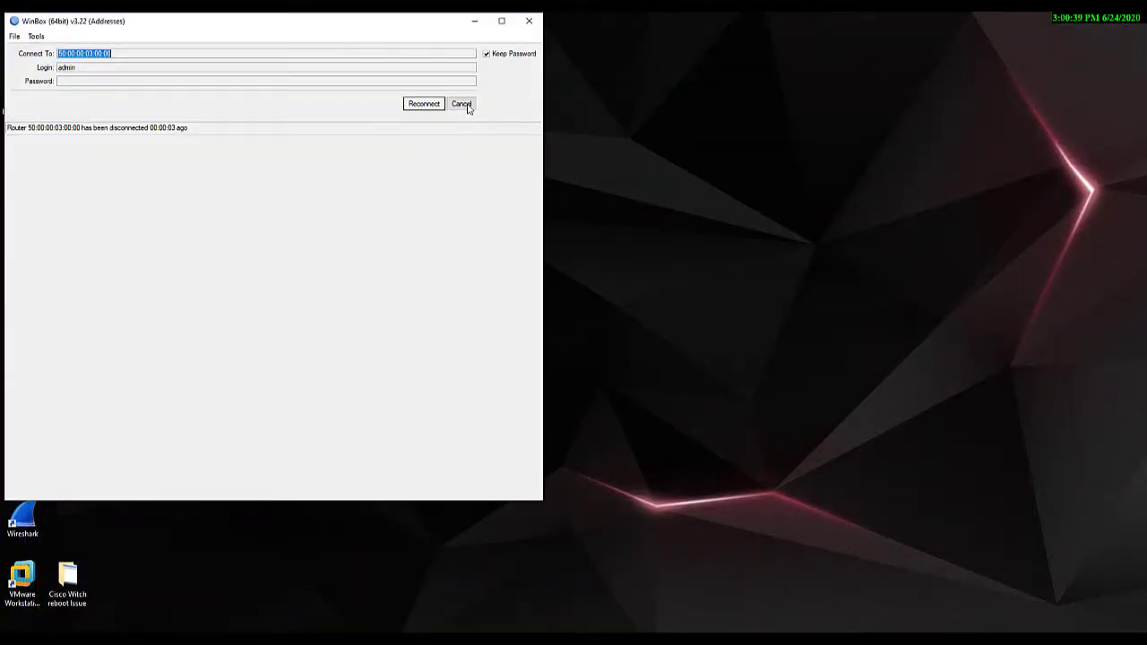
left_click(36, 188)
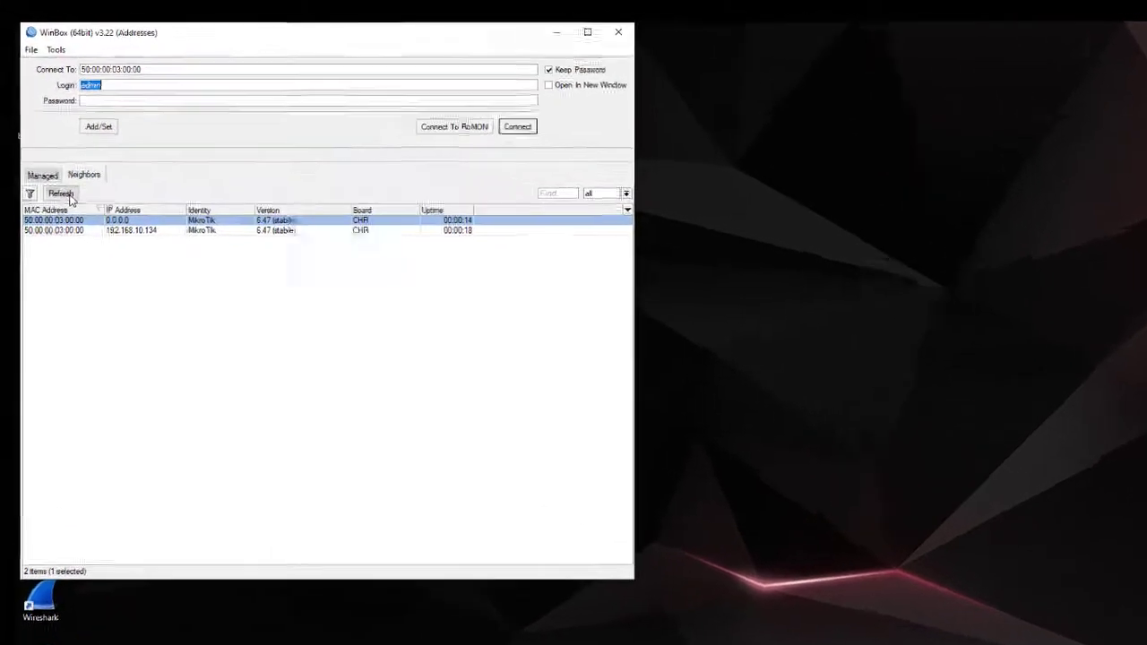
left_click(46, 162)
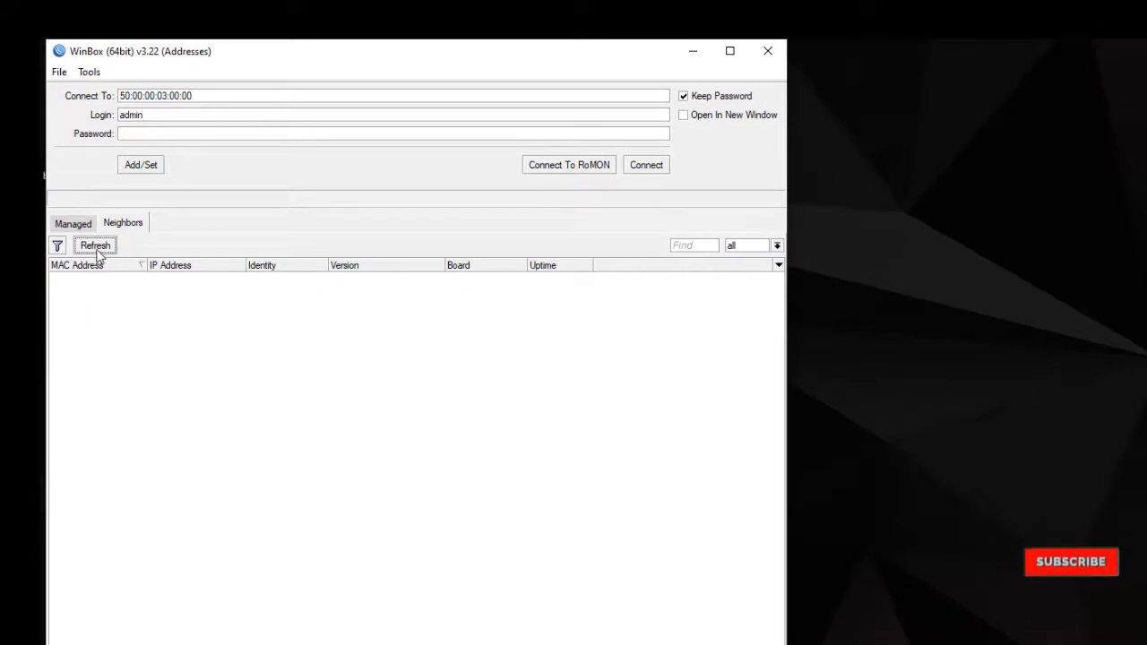
left_click(87, 279)
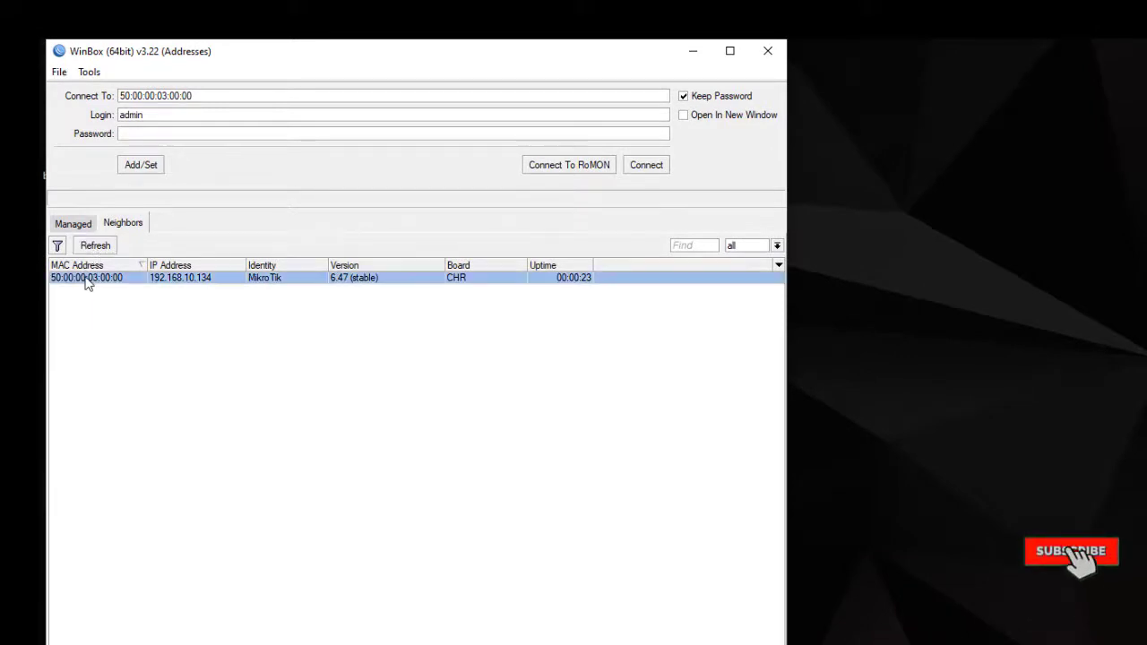
left_click(645, 167)
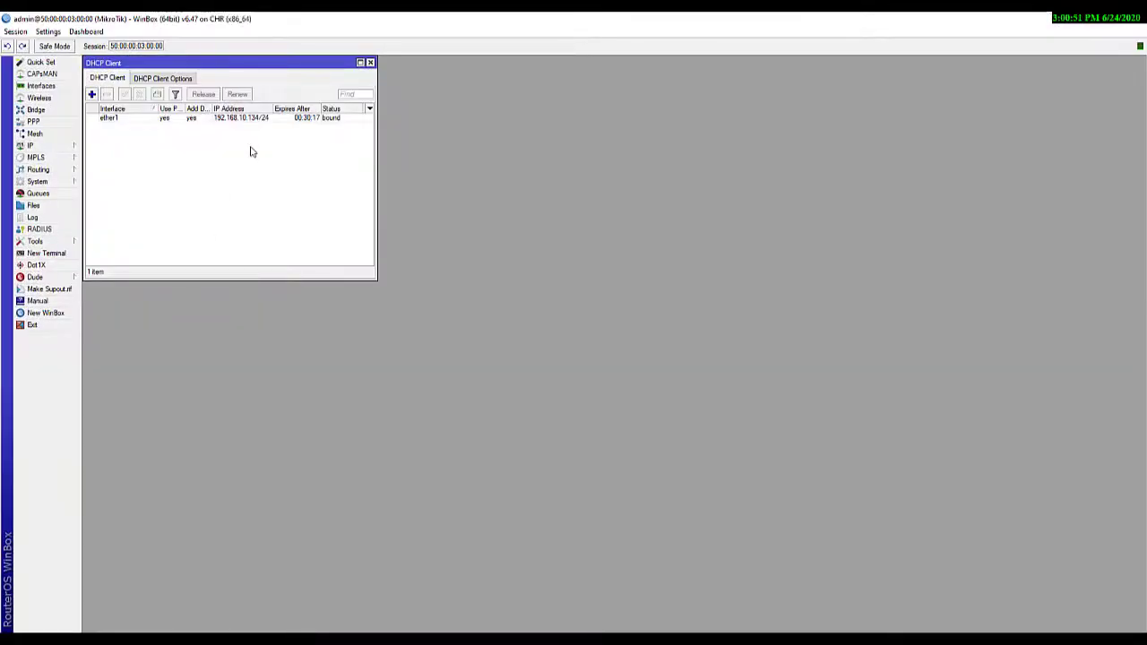
Check the DHCP client list on the reset router and examine its ether1 entry.
left_click(68, 146)
left_click(119, 203)
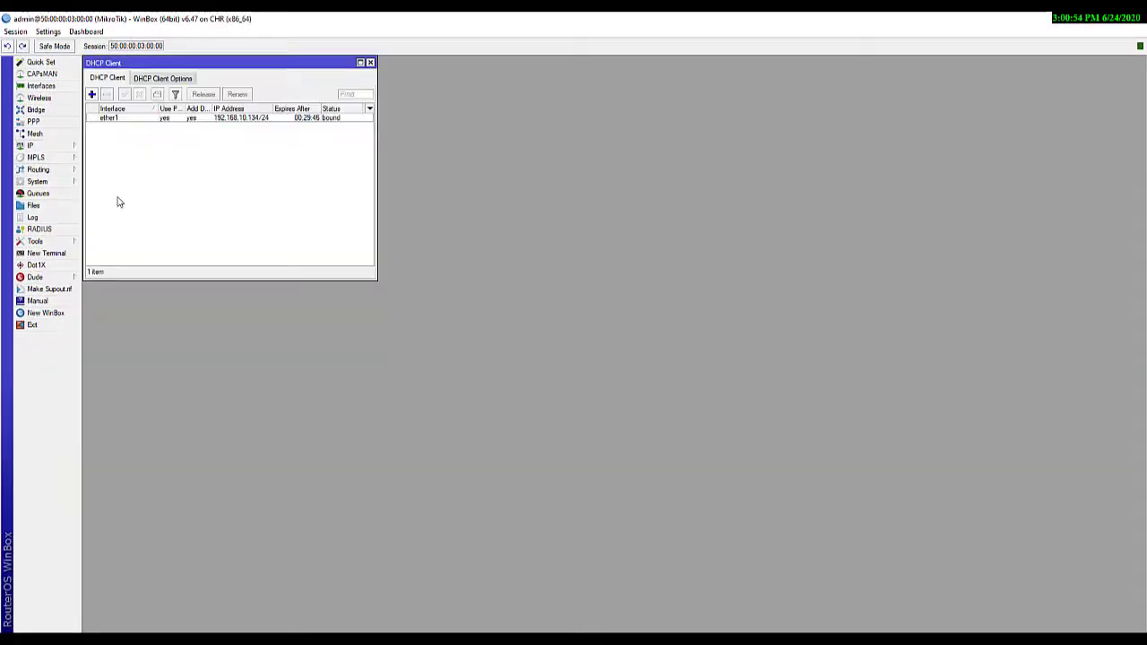
left_click(123, 121)
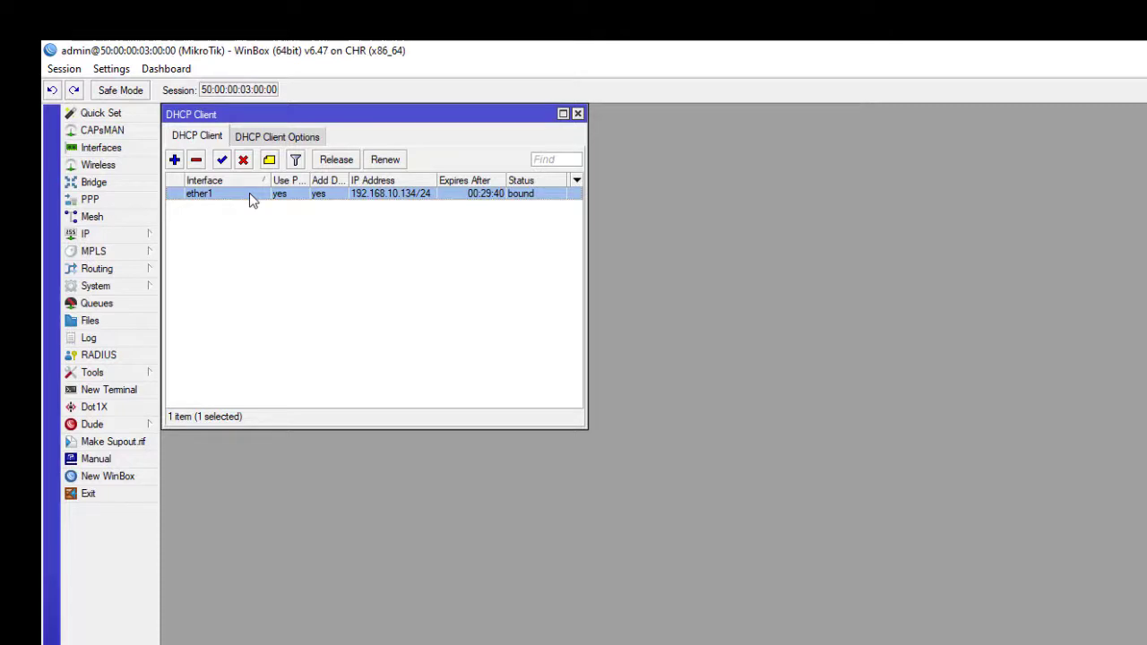
Delete auto-before-reset.backup from the router's file list.
left_click(108, 324)
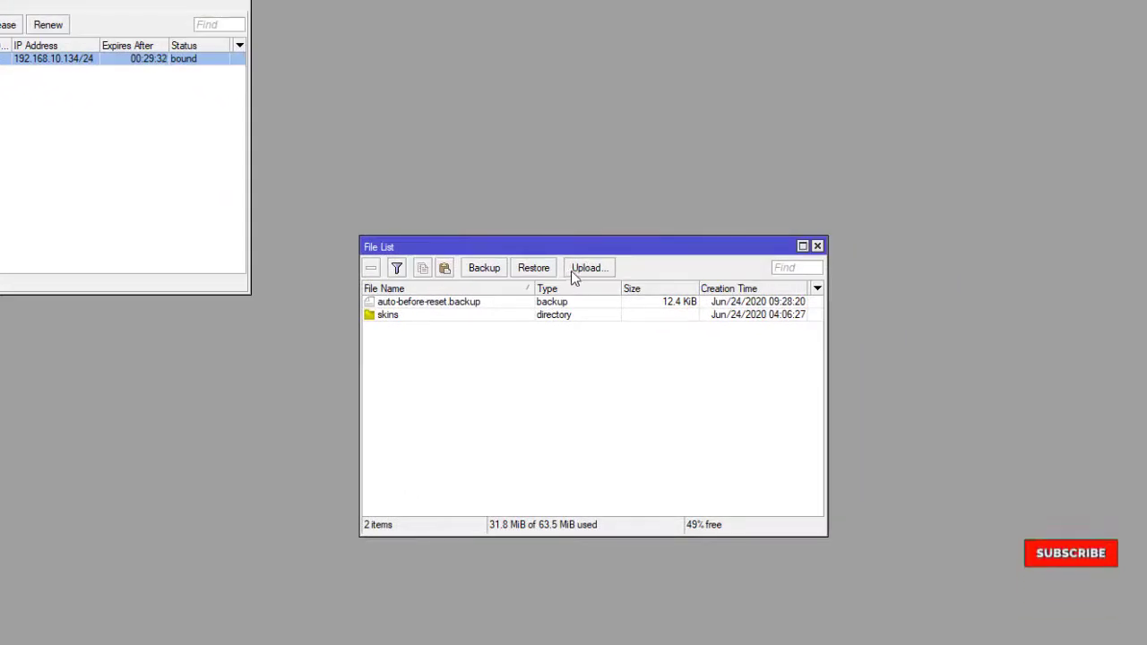
left_click(584, 269)
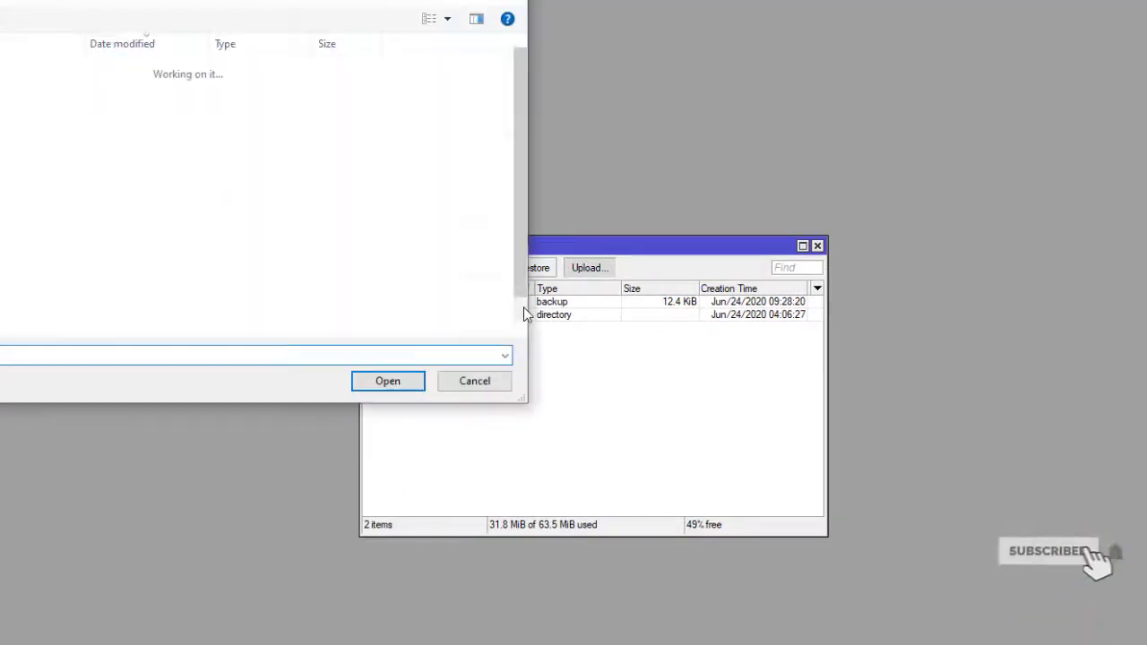
left_click(474, 382)
left_click(435, 301)
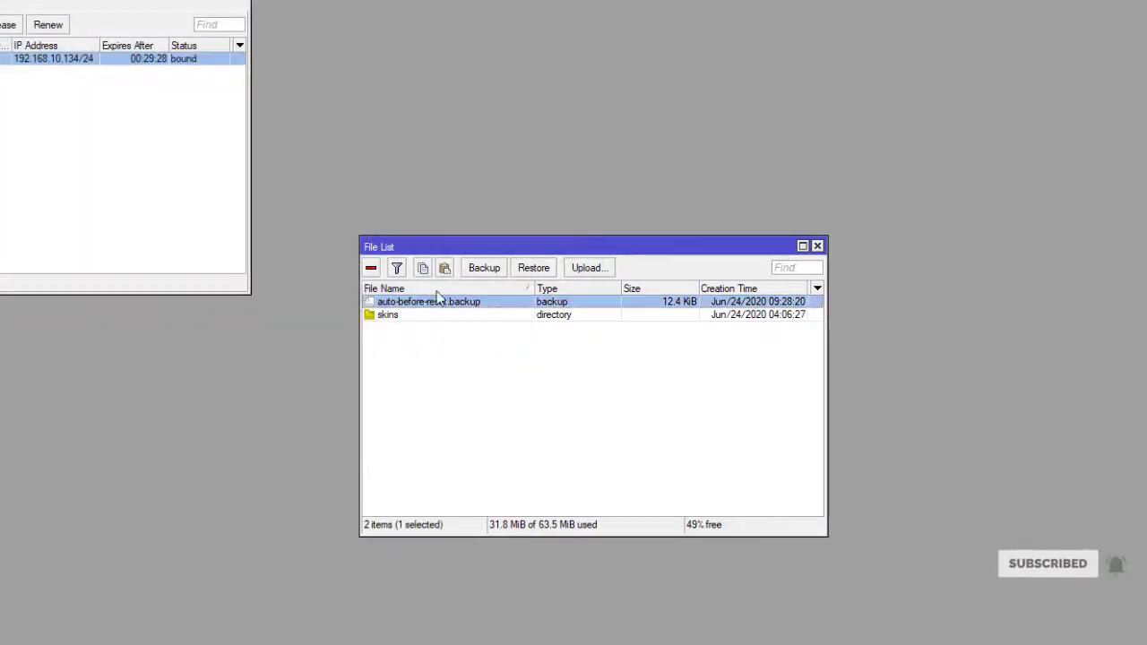
left_click(372, 271)
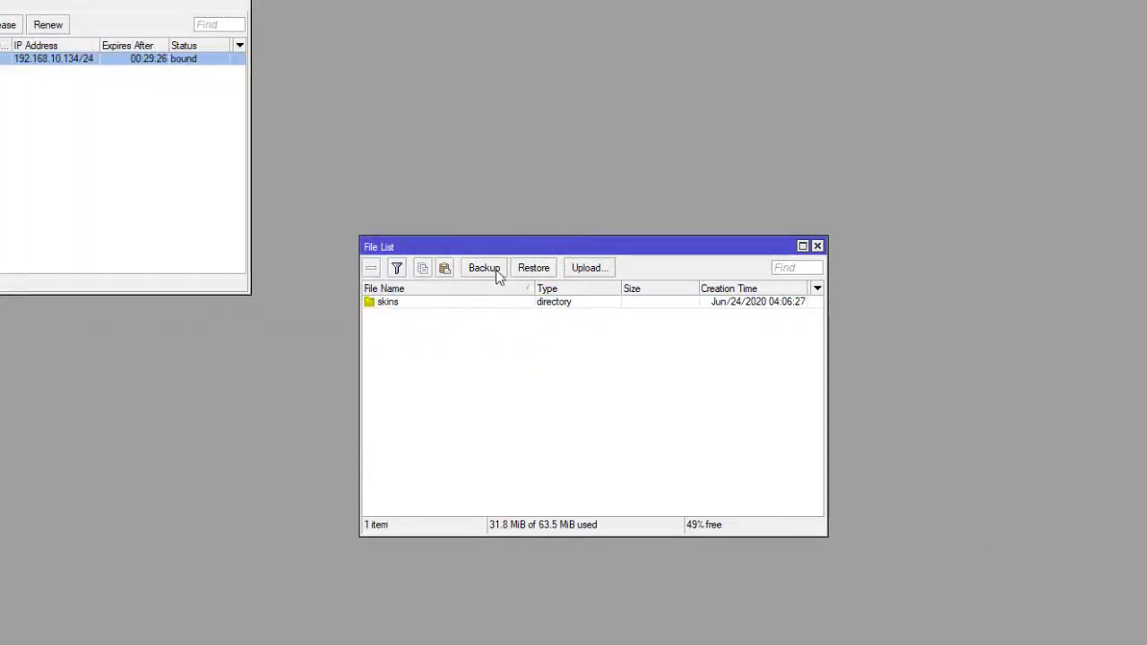
Upload 1st_backup.backup from the Desktop folder to the router's file list.
left_click(587, 267)
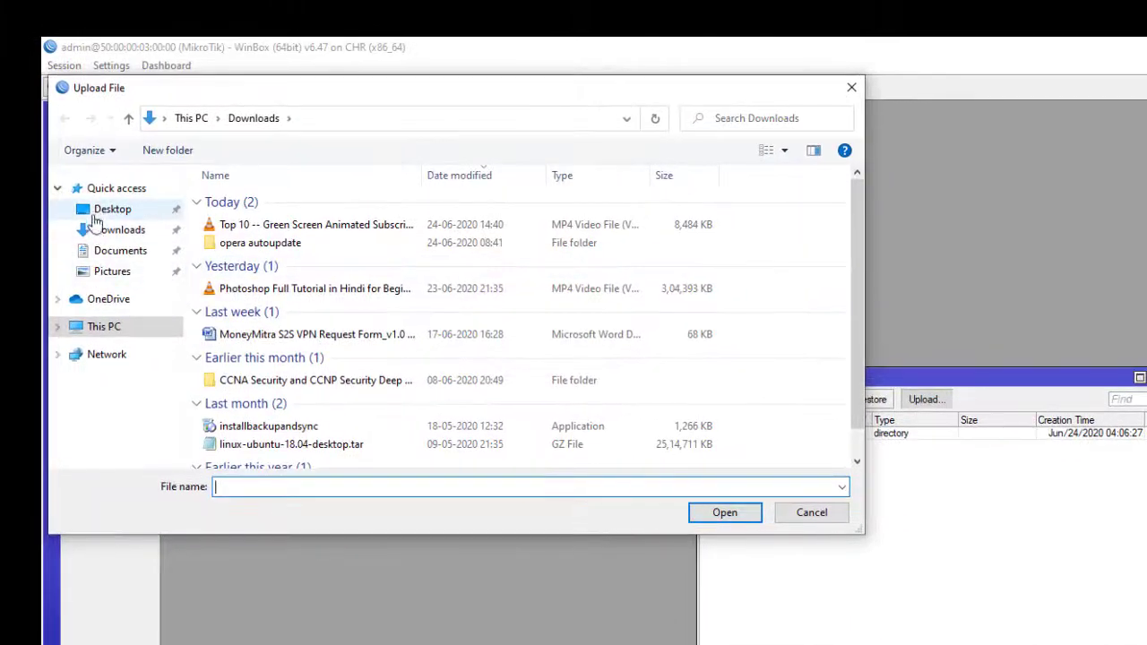
left_click(100, 213)
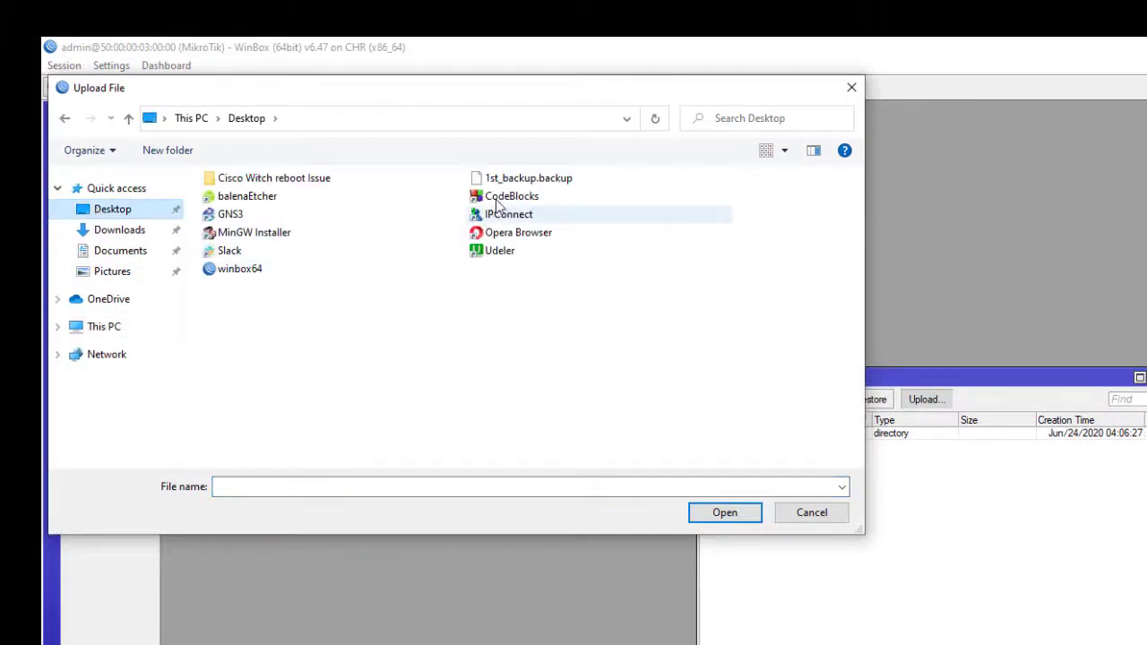
left_click(483, 179)
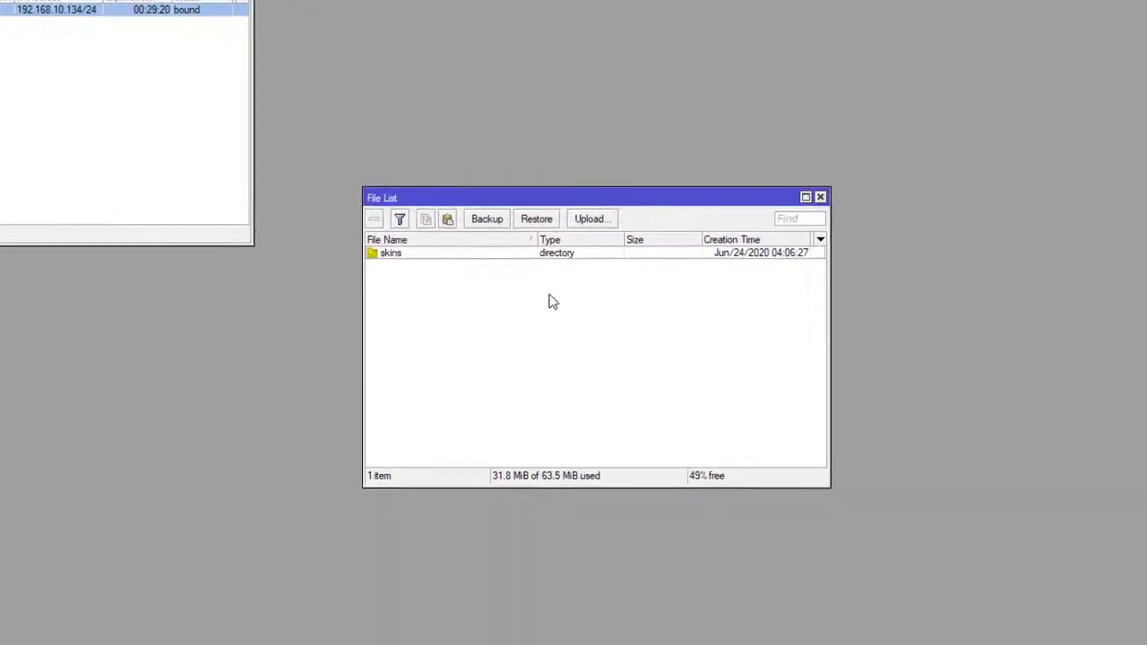
Restore the router from 1st_backup.backup, entering the backup password and confirming the reboot.
left_click(458, 253)
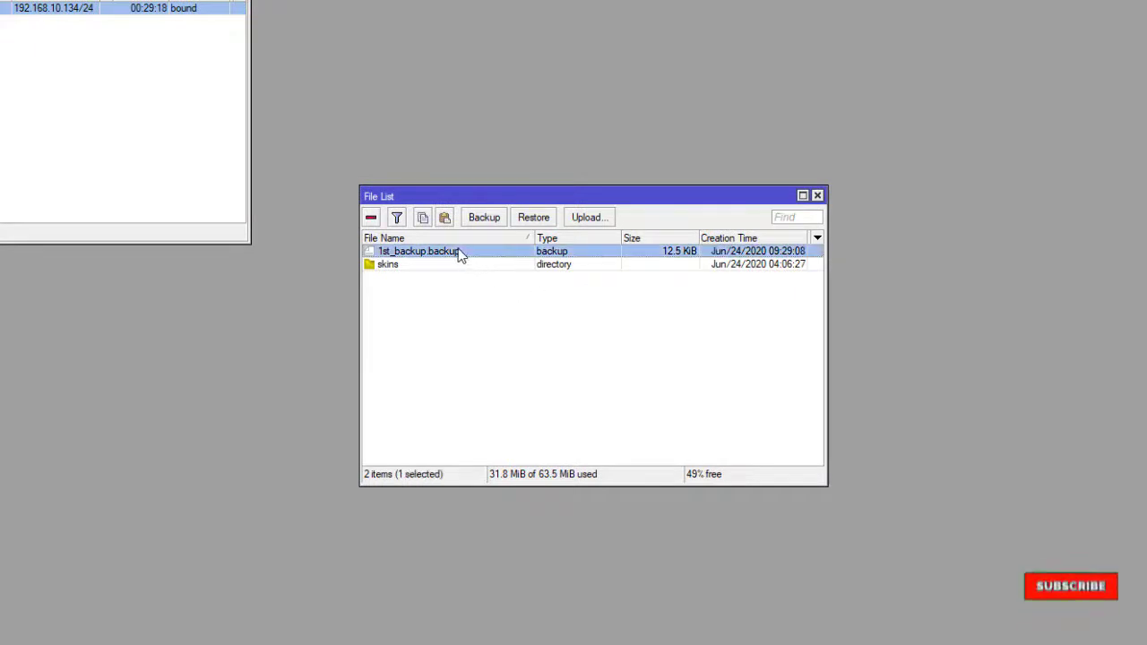
left_click(532, 218)
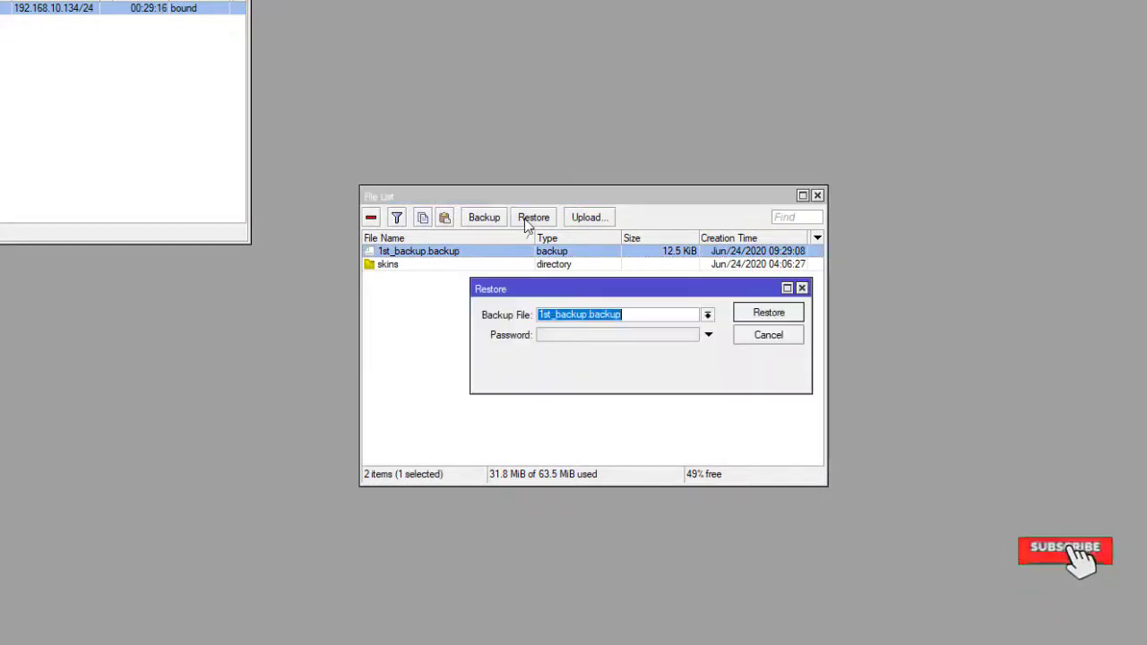
left_click(554, 339)
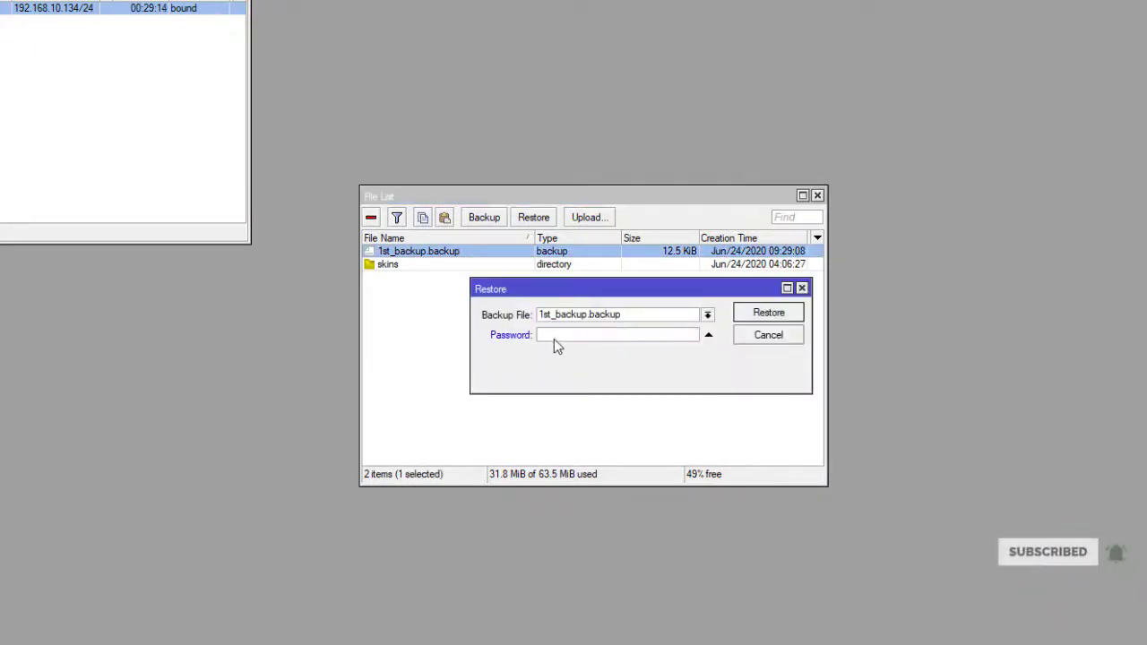
type("**")
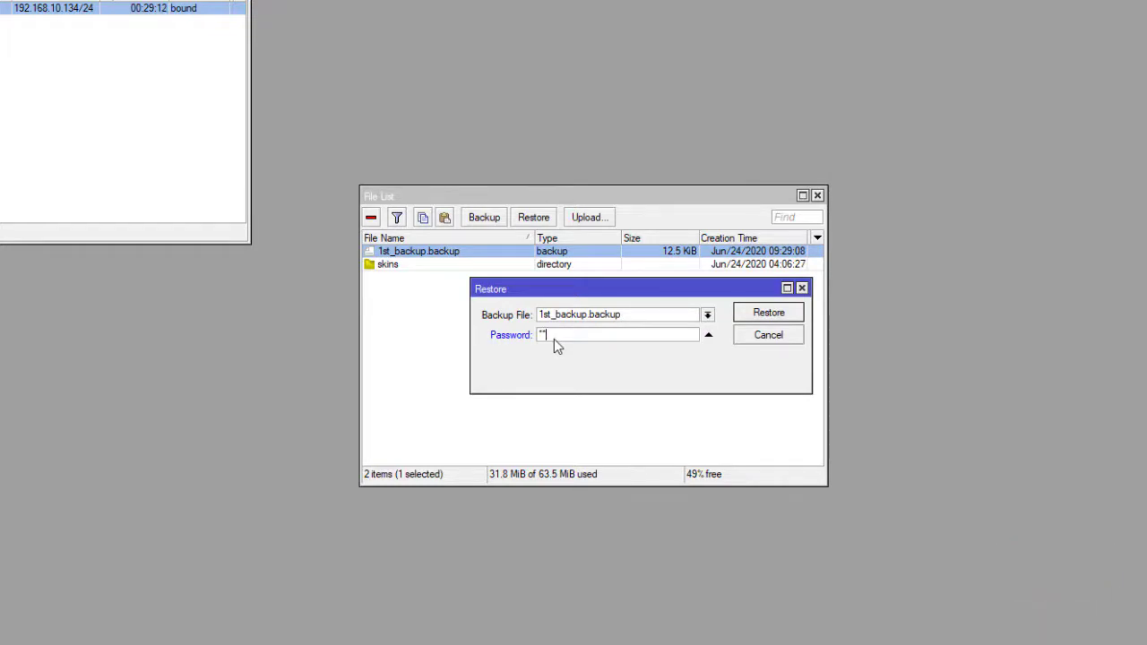
type("****")
left_click(768, 313)
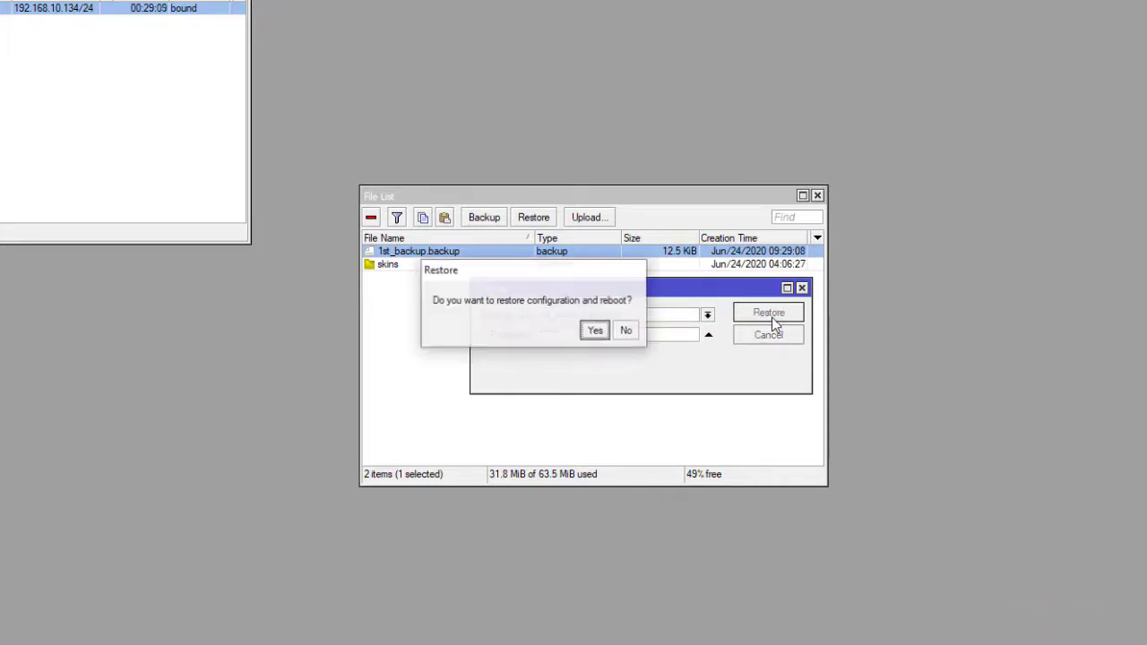
left_click(594, 331)
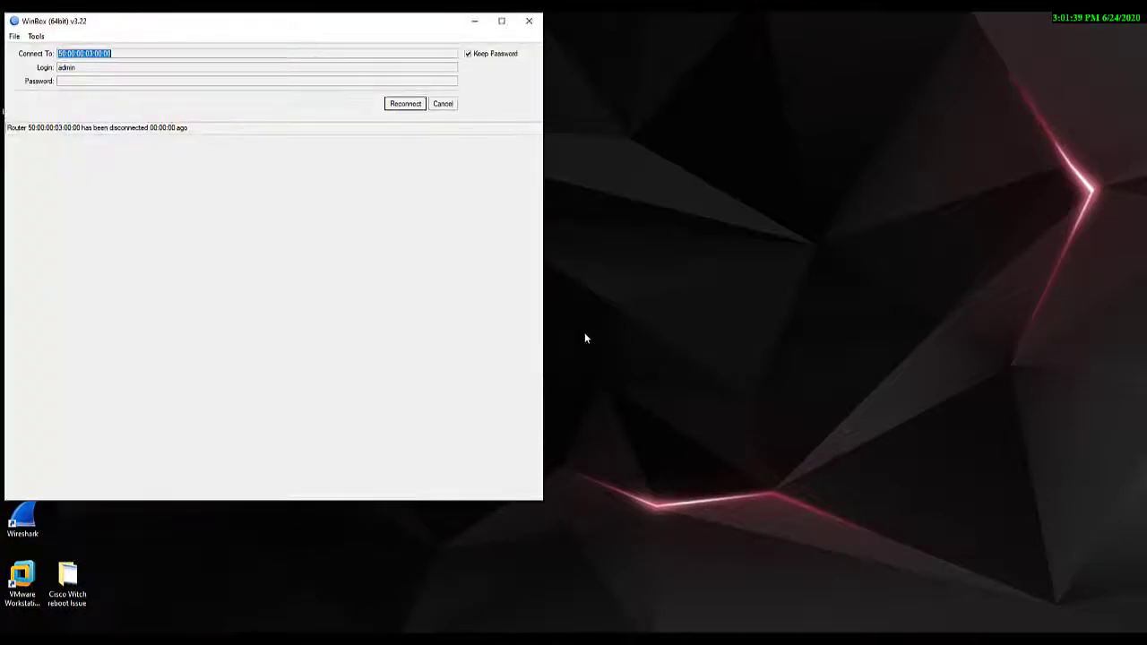
Cancel the reconnection prompt after the restore, refresh the neighbors until the MikroTik router is discovered, and connect to it.
left_click(462, 104)
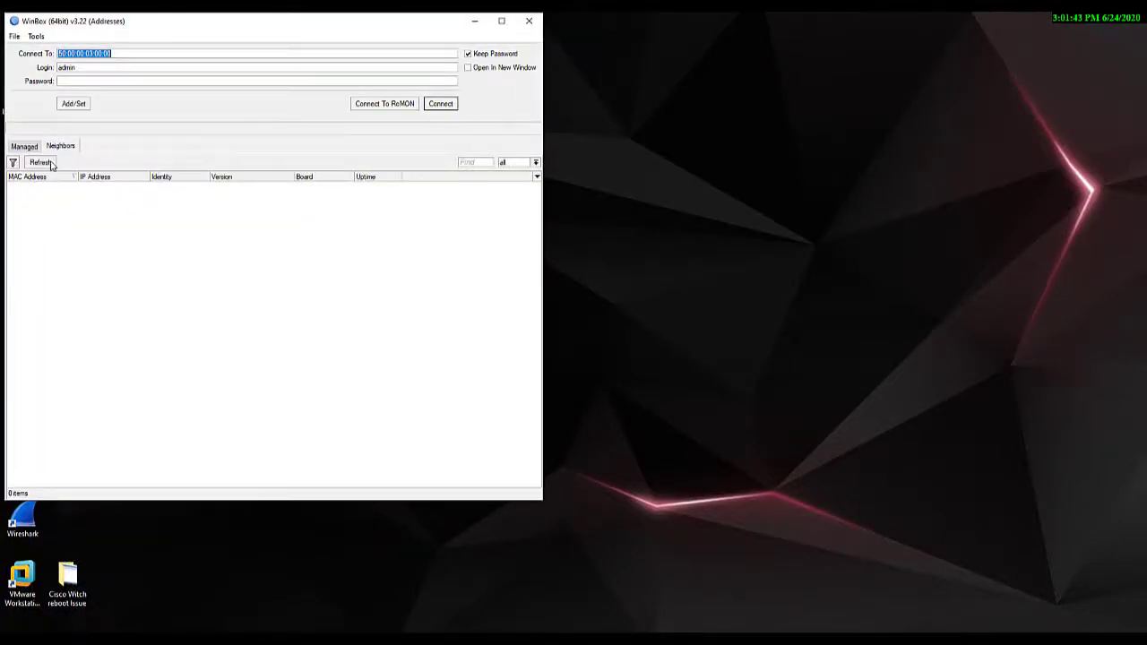
left_click(51, 165)
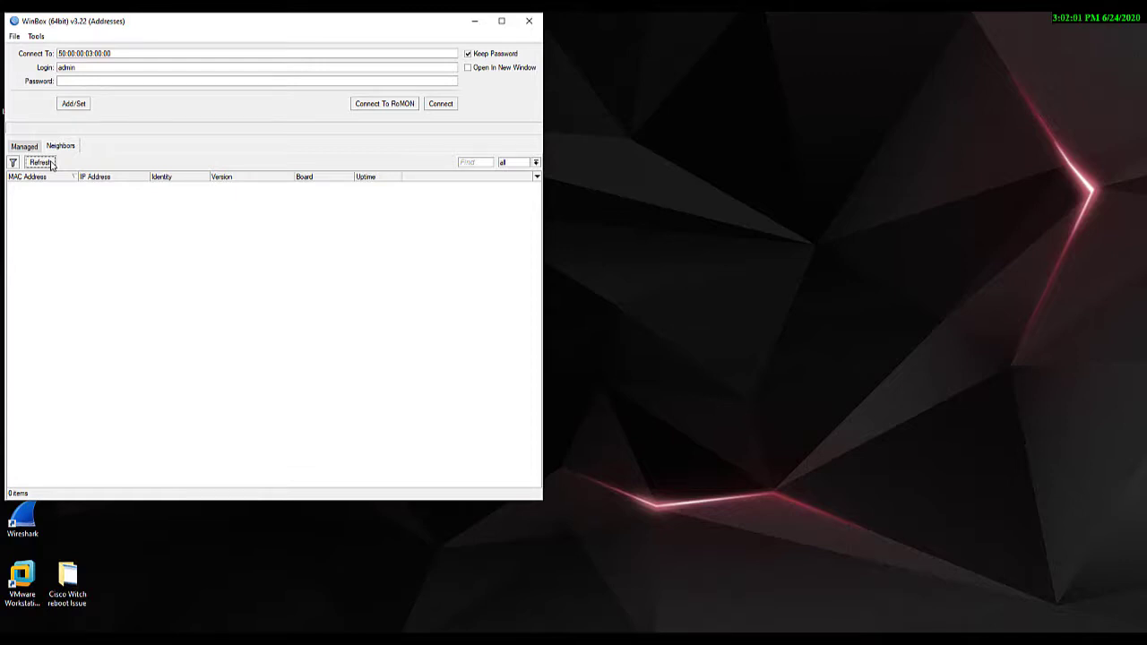
left_click(41, 162)
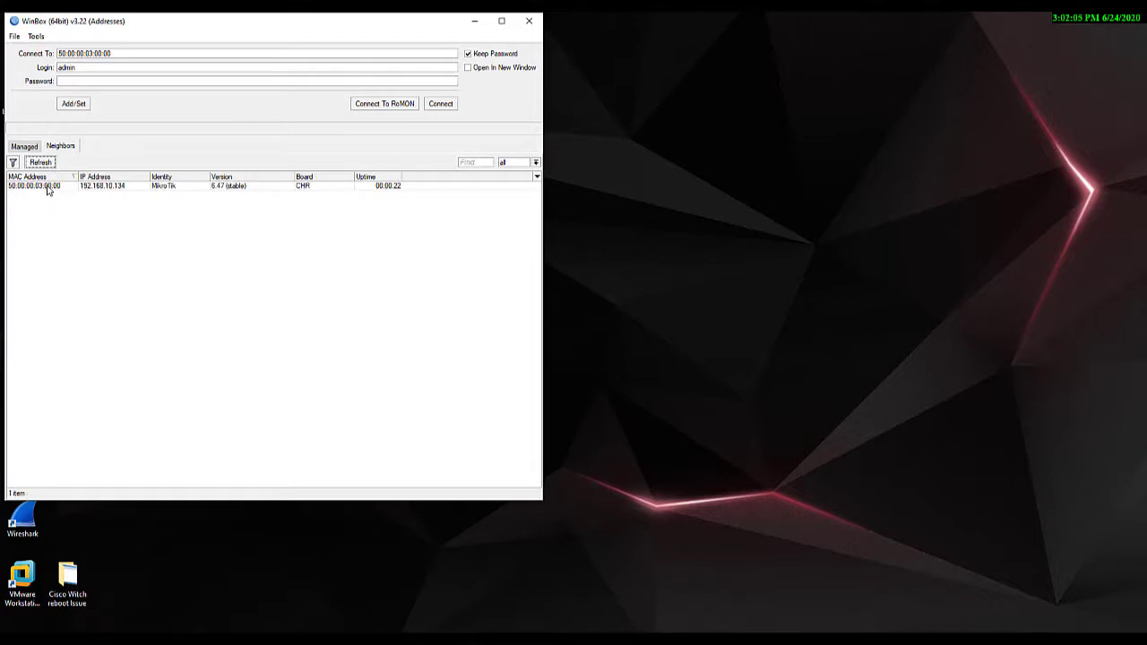
left_click(48, 188)
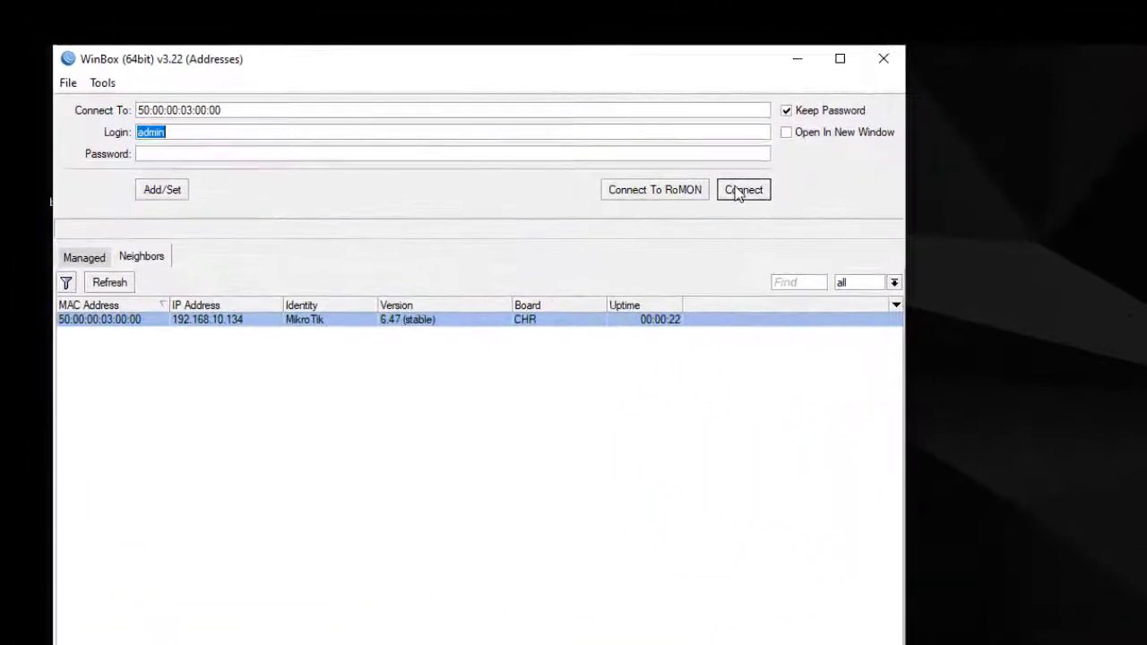
left_click(737, 190)
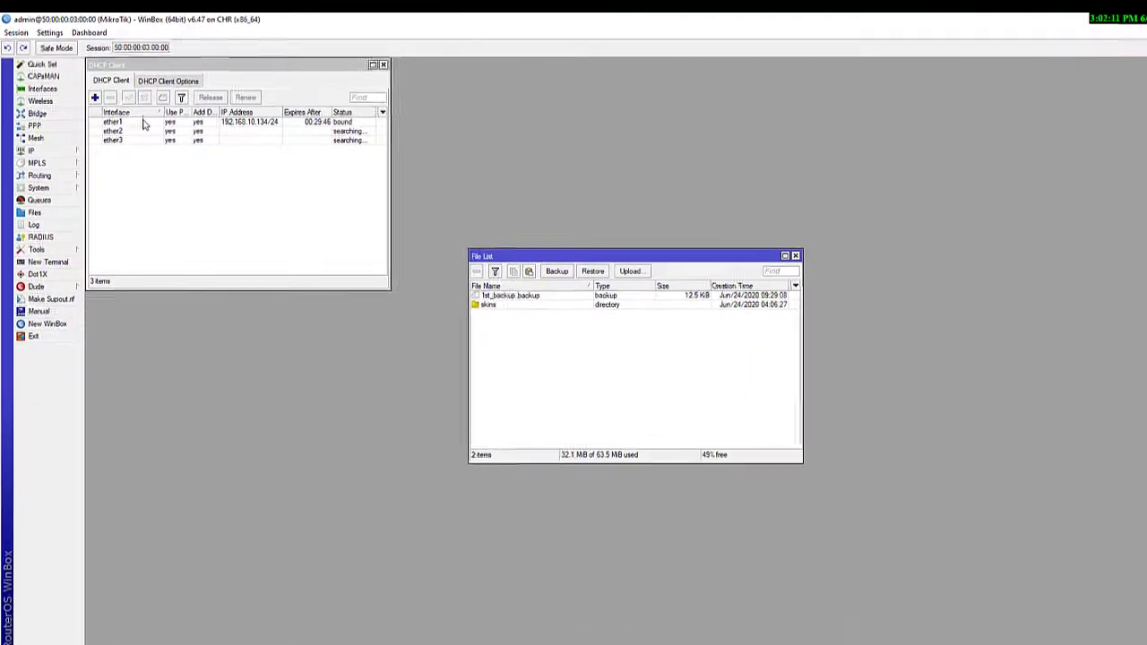
Review the ether1, ether2 and ether3 DHCP client entries to check the restored configuration.
left_click(141, 119)
key("Down")
key("Down")
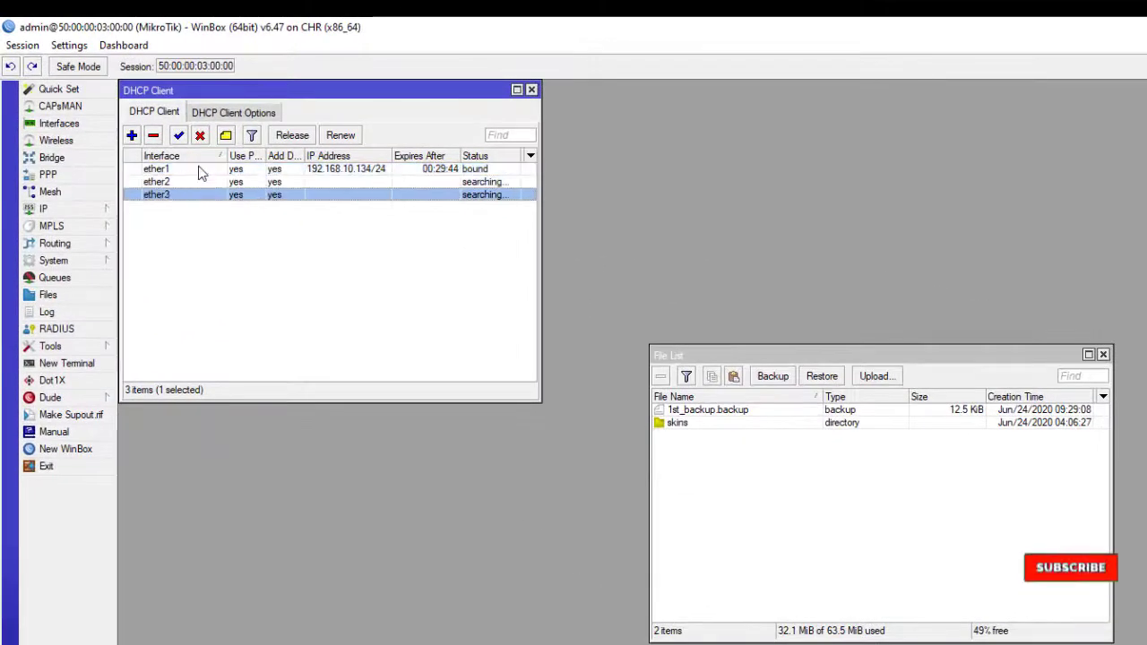
key("Up")
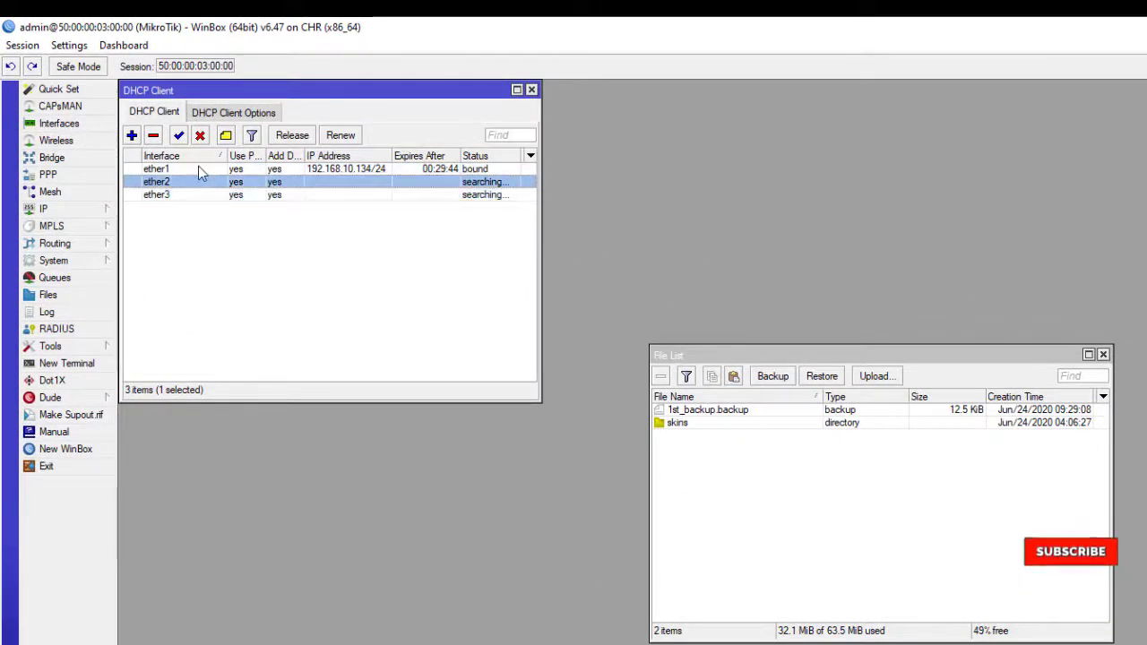
Step through the ether1, ether2 and ether3 DHCP client rows again to compare their addresses and statuses.
key("Up")
key("Down")
key("Down")
key("Up")
key("Up")
key("Down")
key("Down")
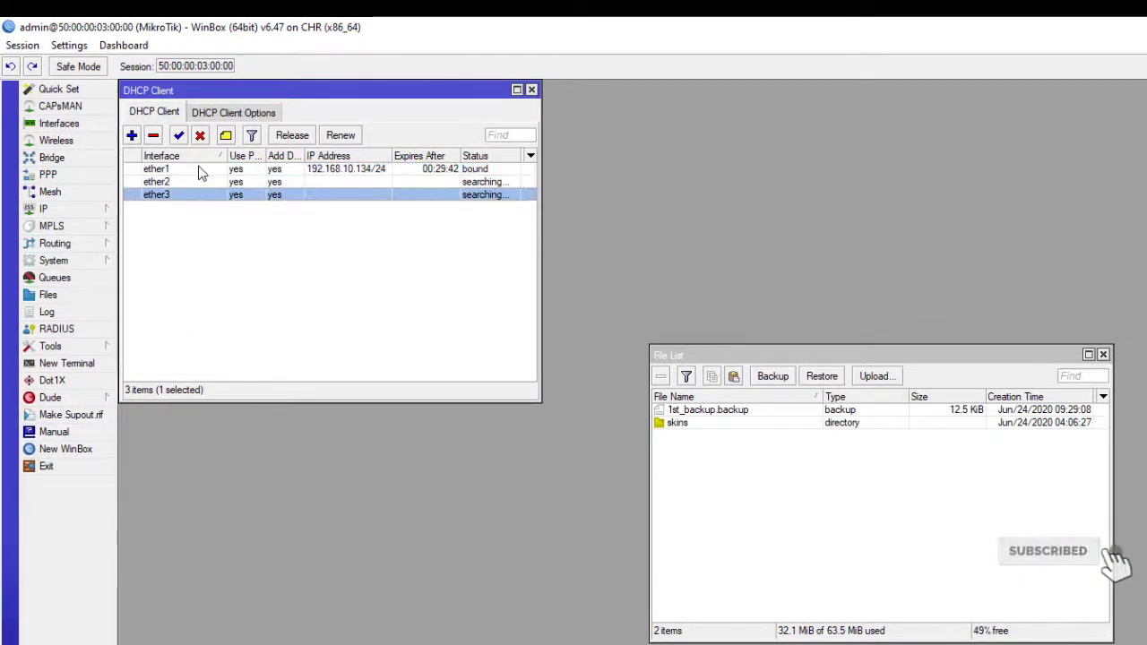
Select 1st_backup.backup in the file list and place the File List window beside the DHCP Client window.
left_click(758, 412)
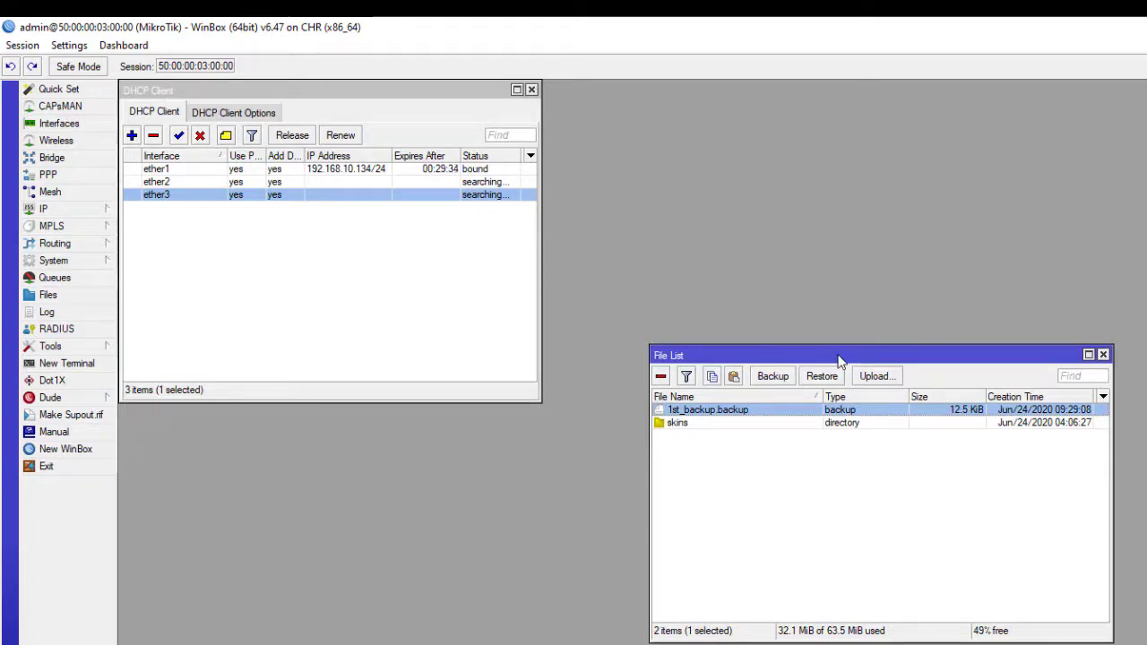
left_click_drag(839, 361, 729, 84)
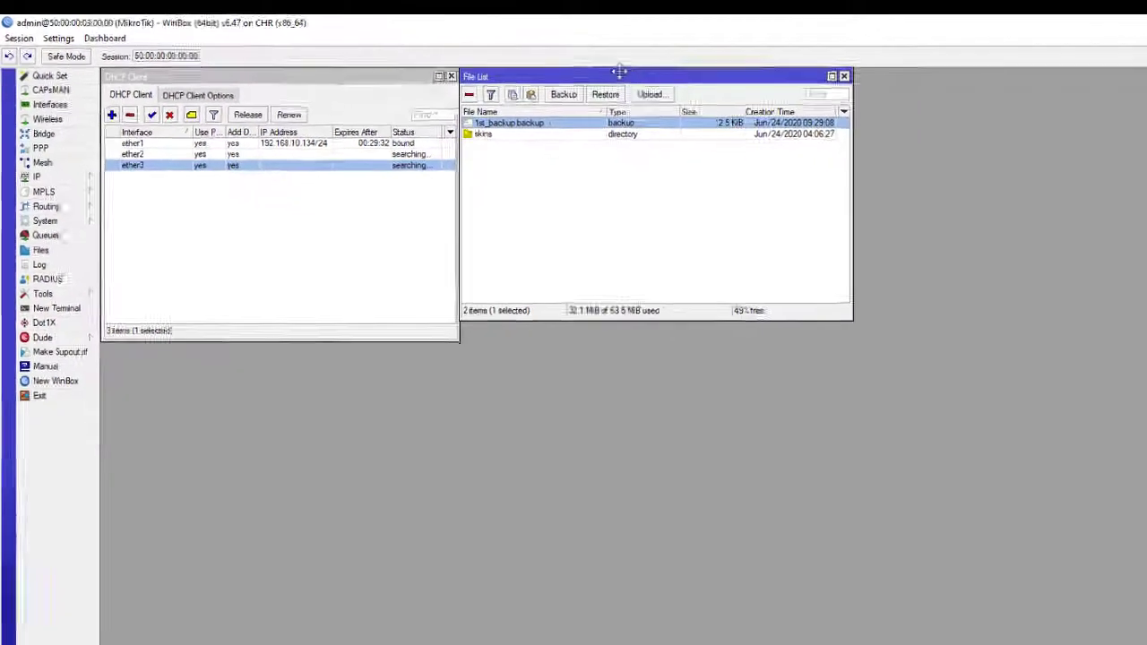
left_click_drag(519, 259, 521, 279)
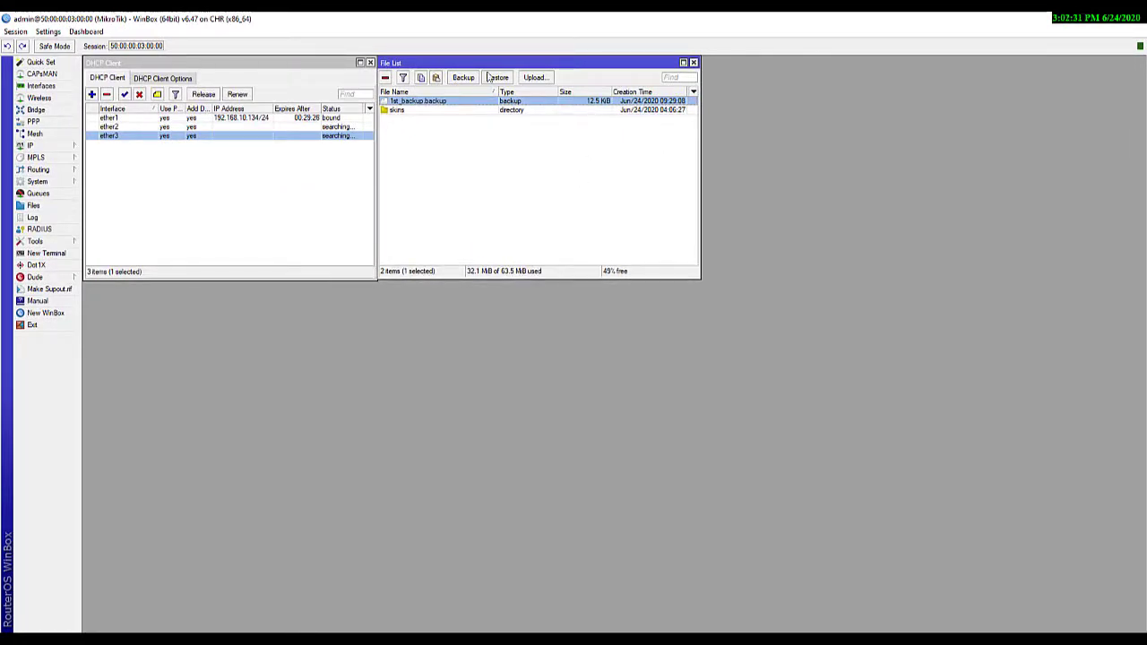
left_click(304, 65)
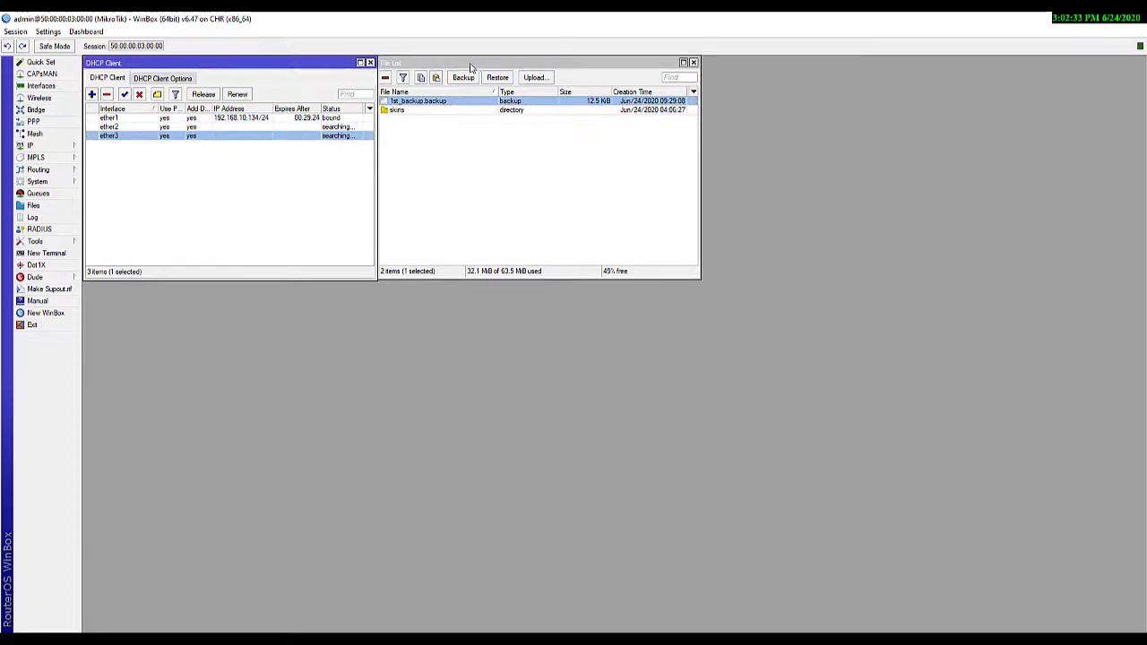
Switch to the Windows desktop, place the 1st_backup.backup file below the Opera Browser icon, and refresh the desktop.
left_click_drag(384, 161, 70, 462)
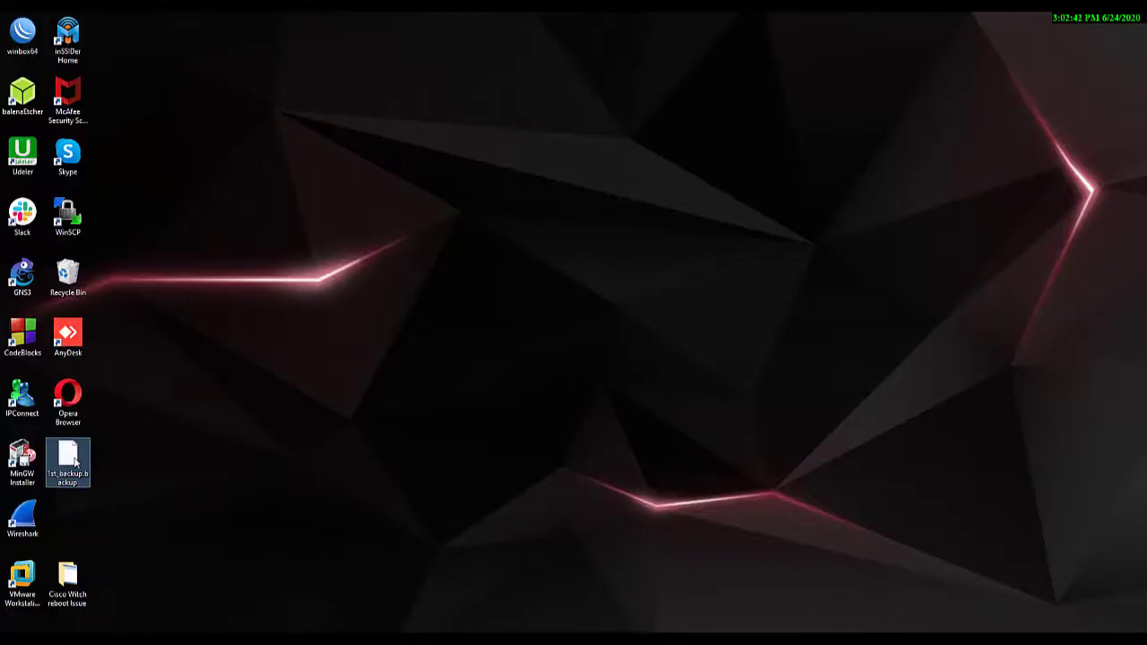
right_click(363, 312)
left_click(401, 346)
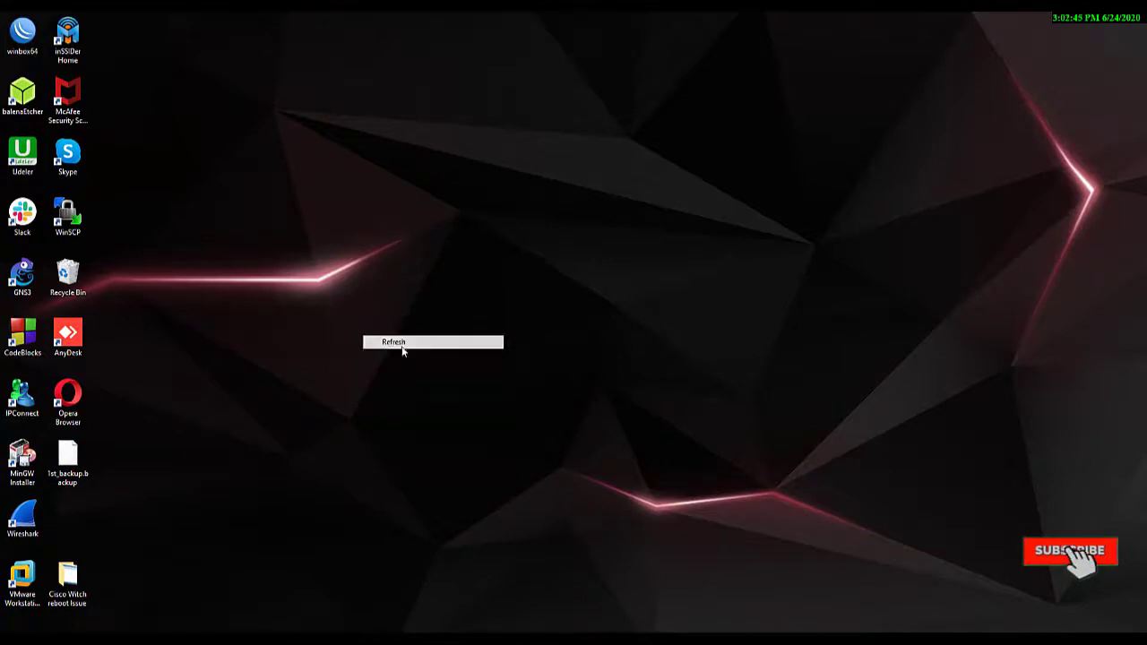